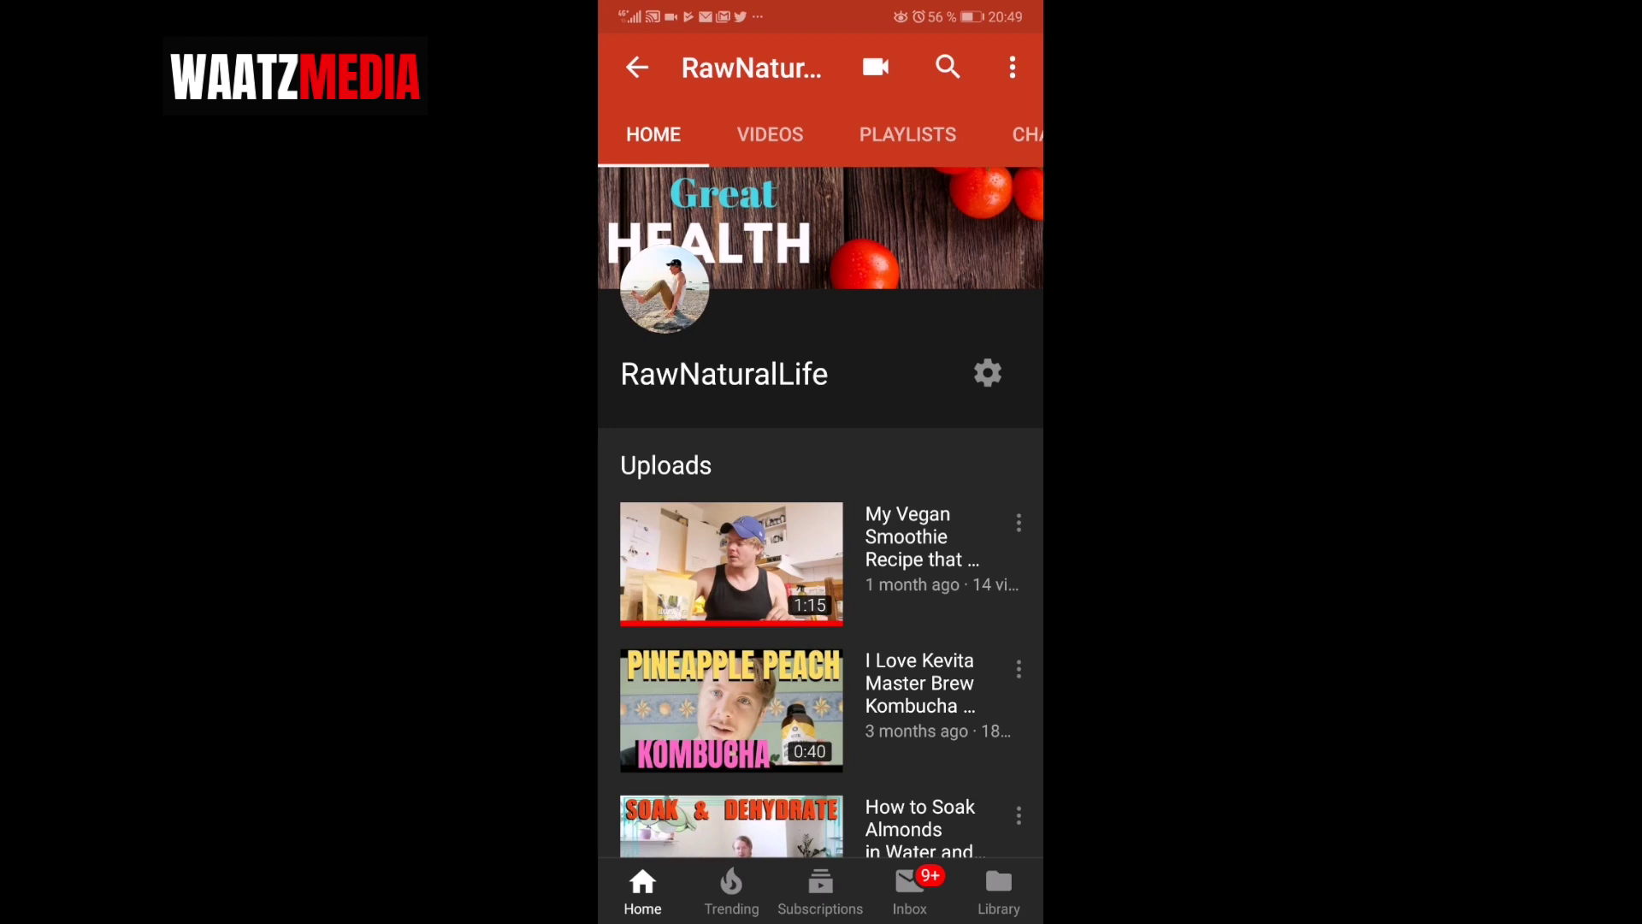
# Launch Chrome from the home screen and switch it to the desktop site
pyautogui.press('super')
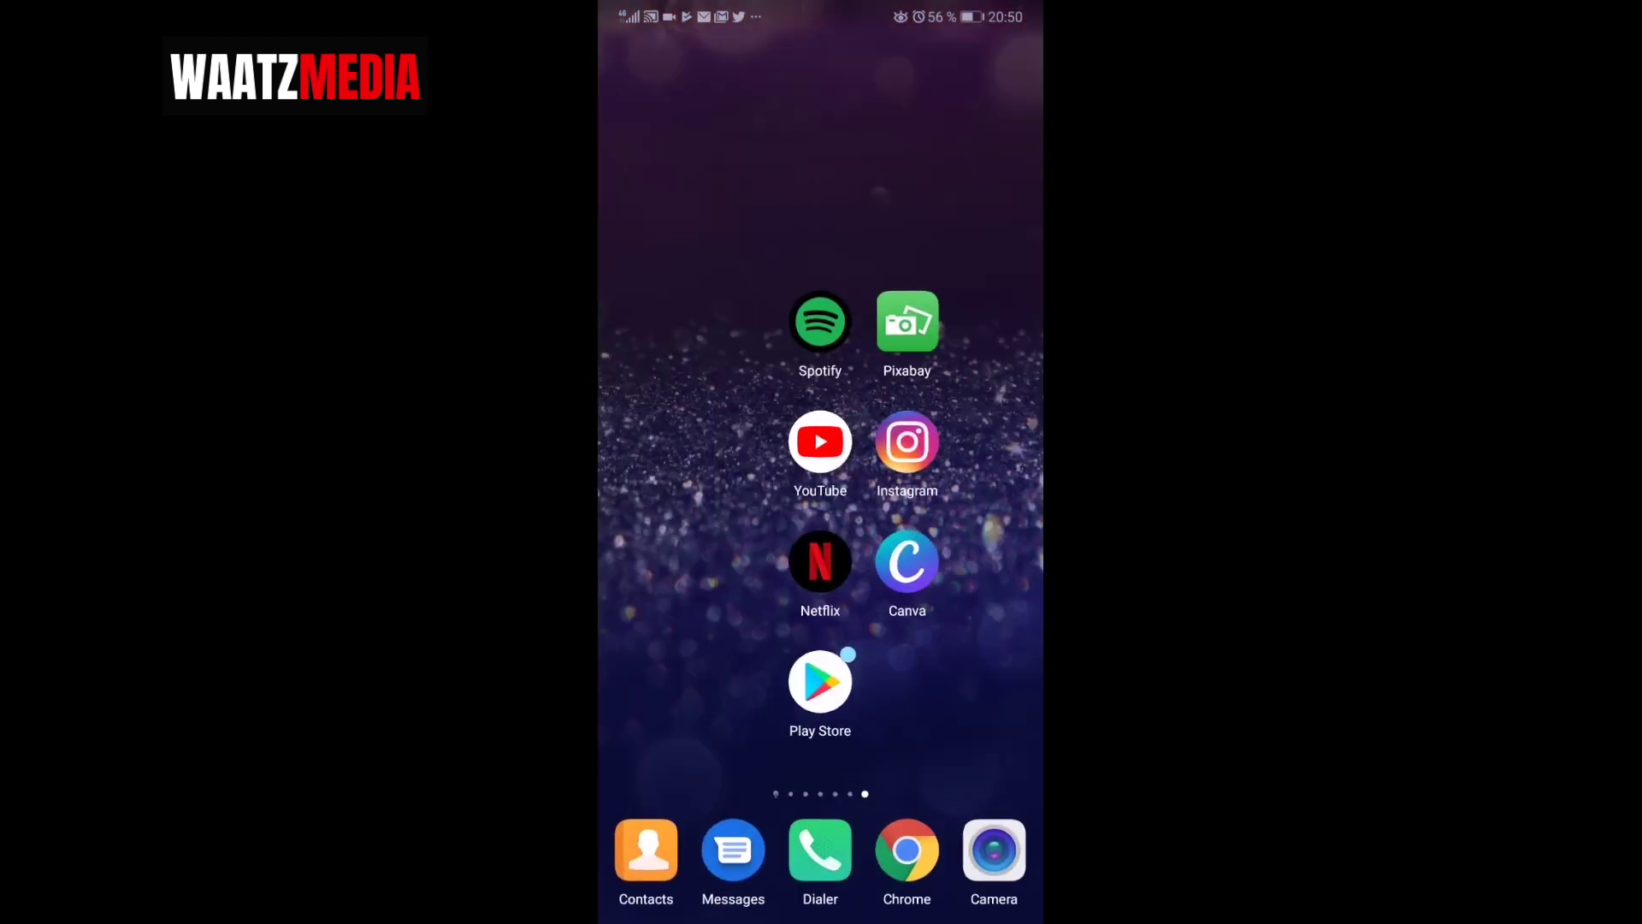
pyautogui.click(906, 850)
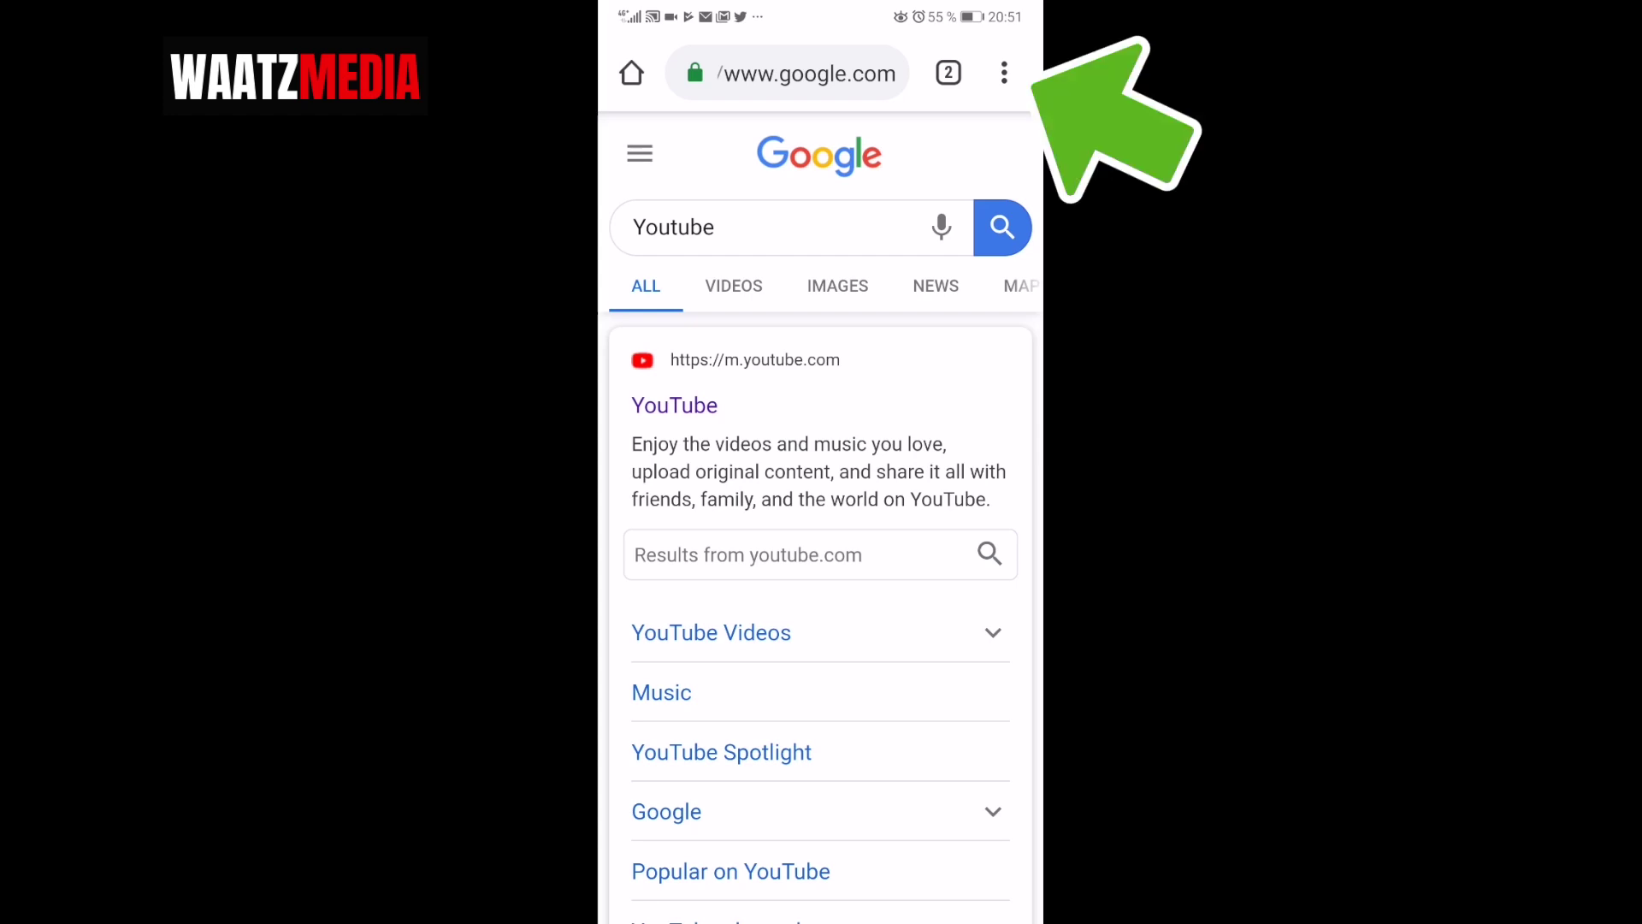
pyautogui.click(1003, 72)
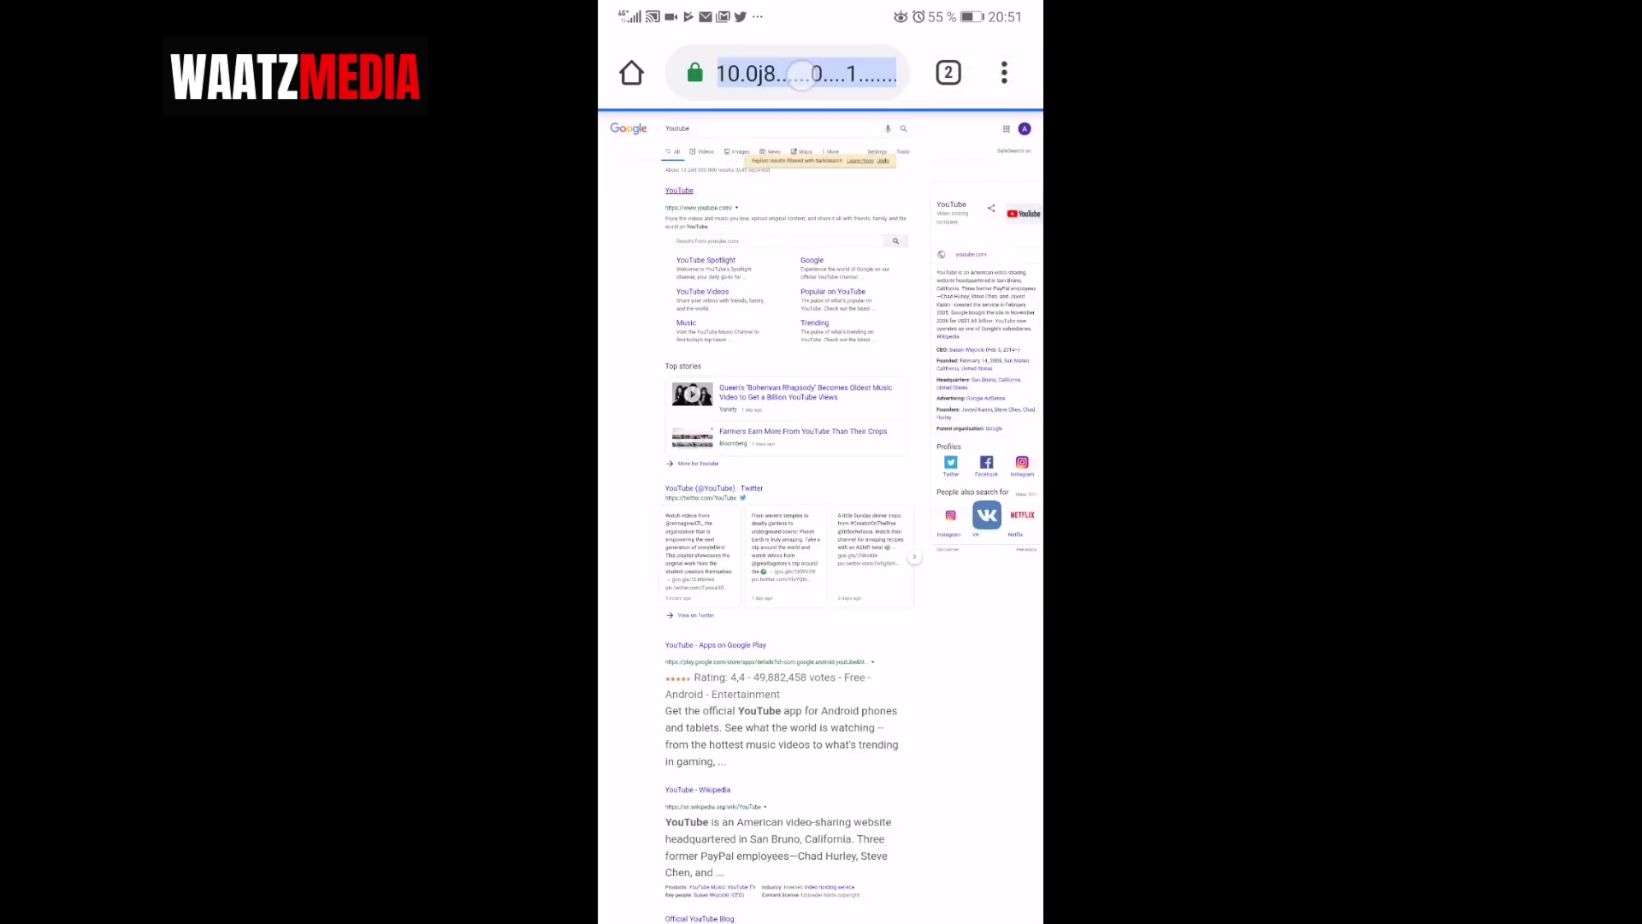
# Go to youtube.com, correcting a typo in the address
pyautogui.click(802, 73)
pyautogui.write('y')
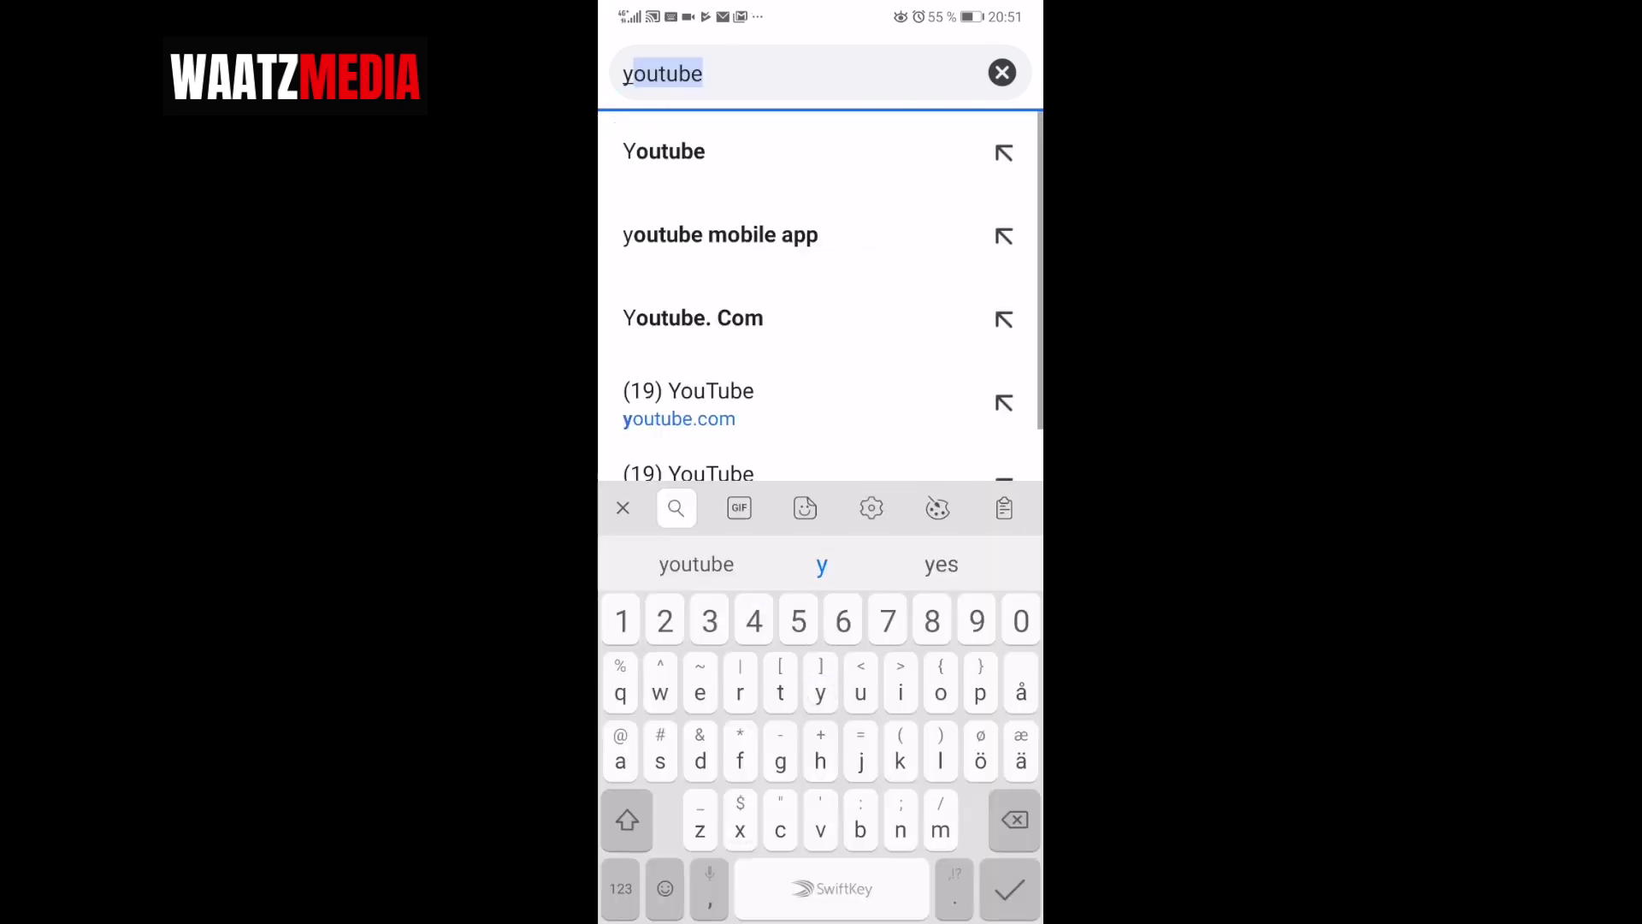
pyautogui.write('ou')
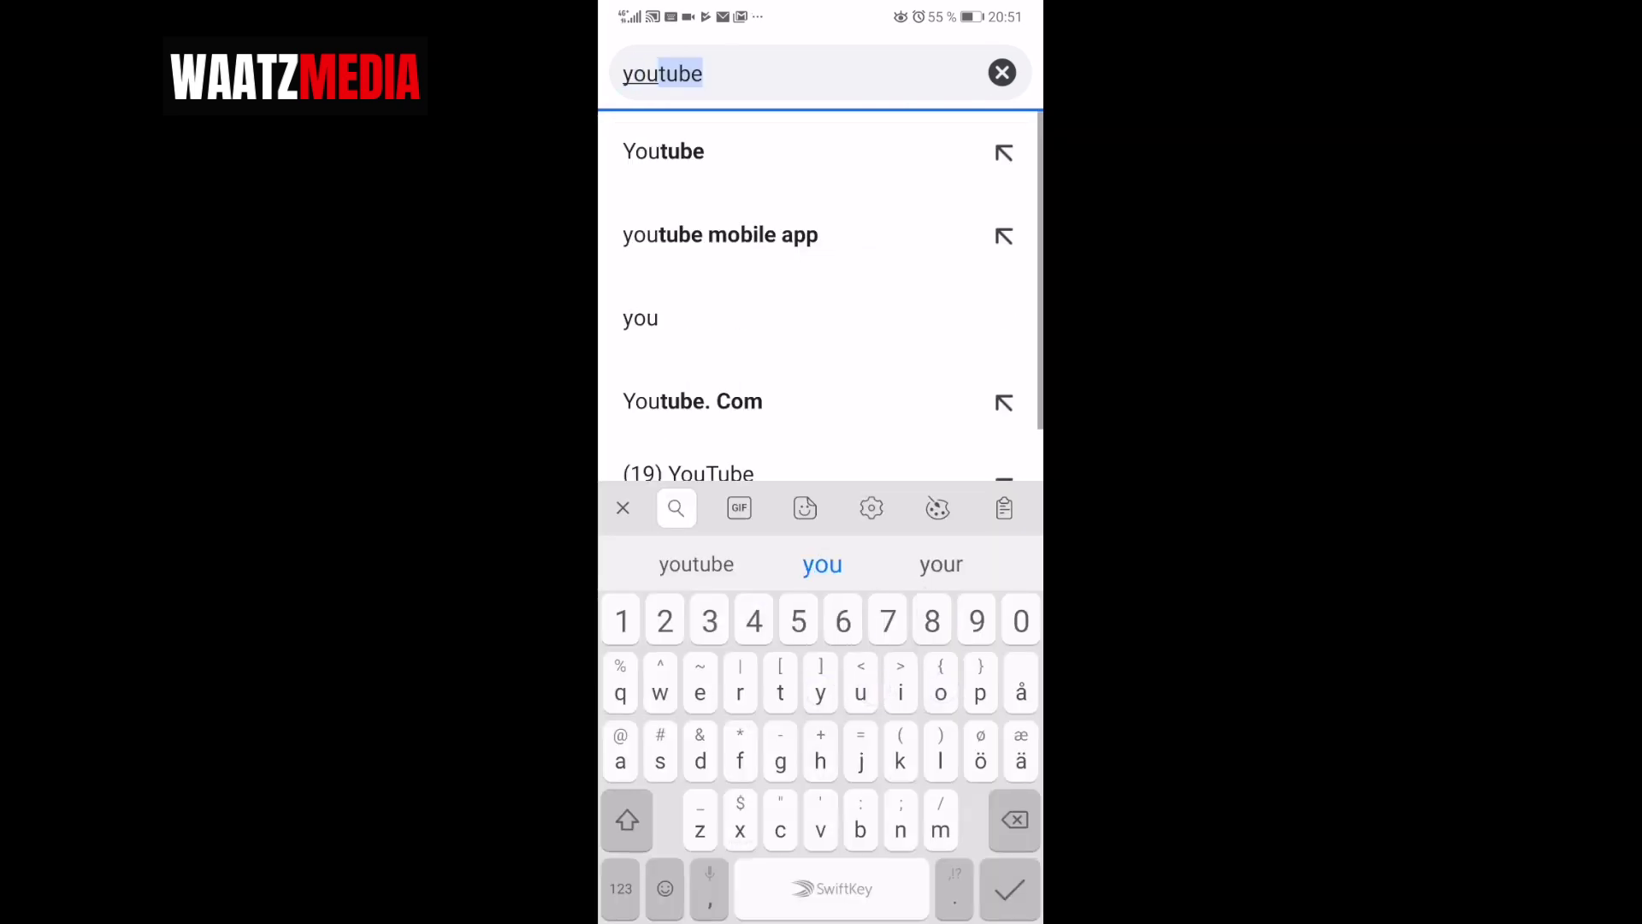
pyautogui.write('tub')
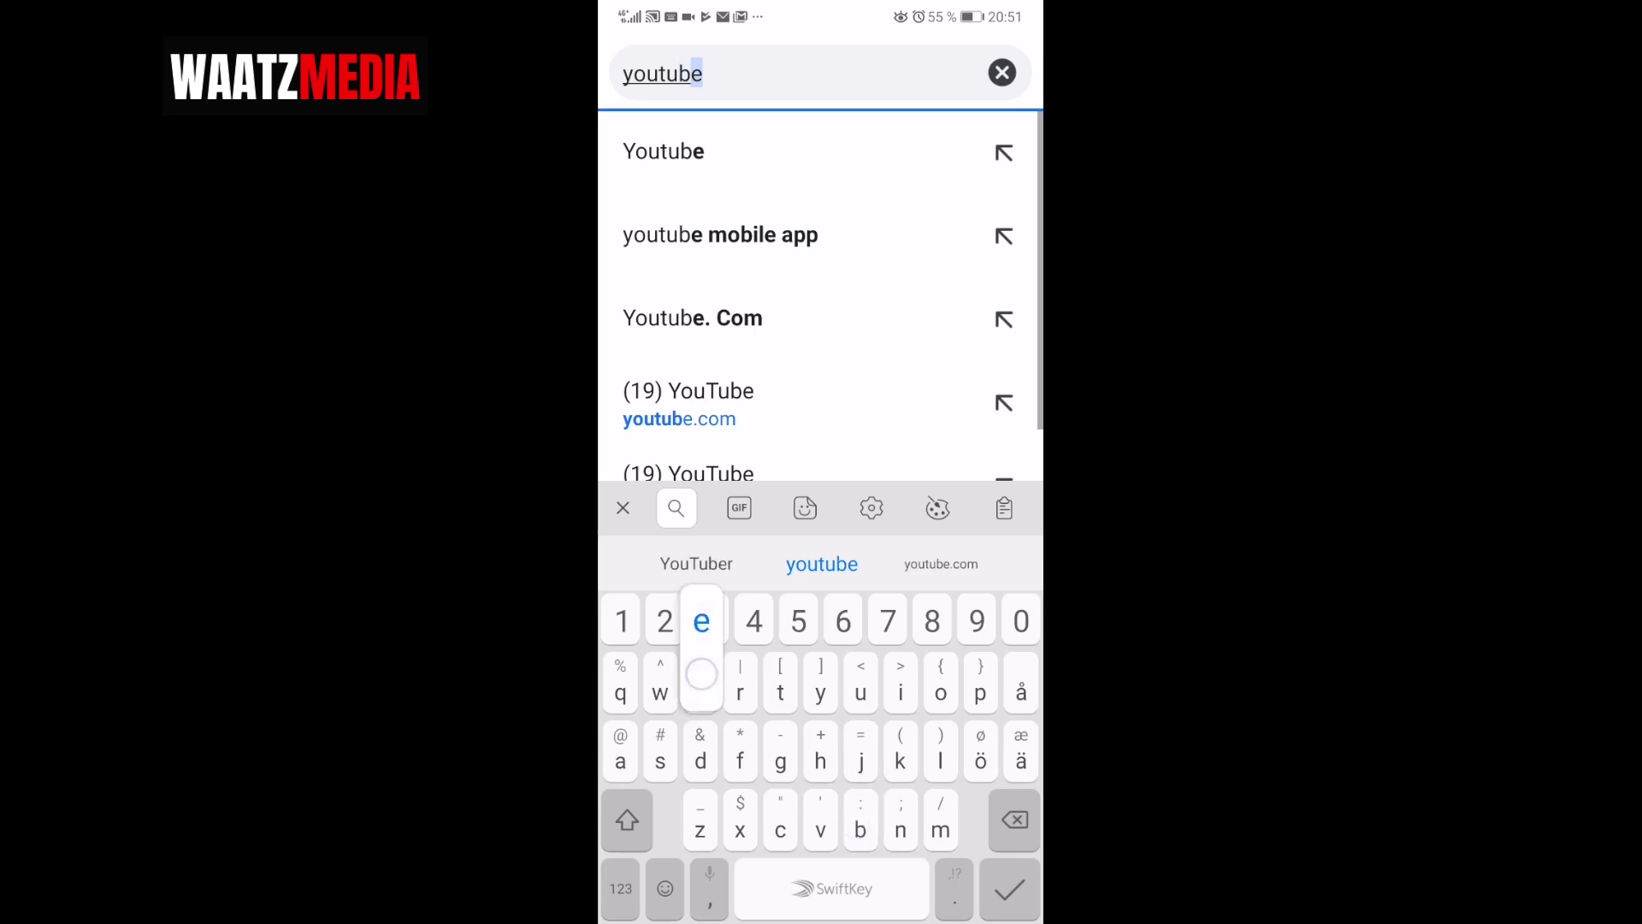
pyautogui.write('e.co')
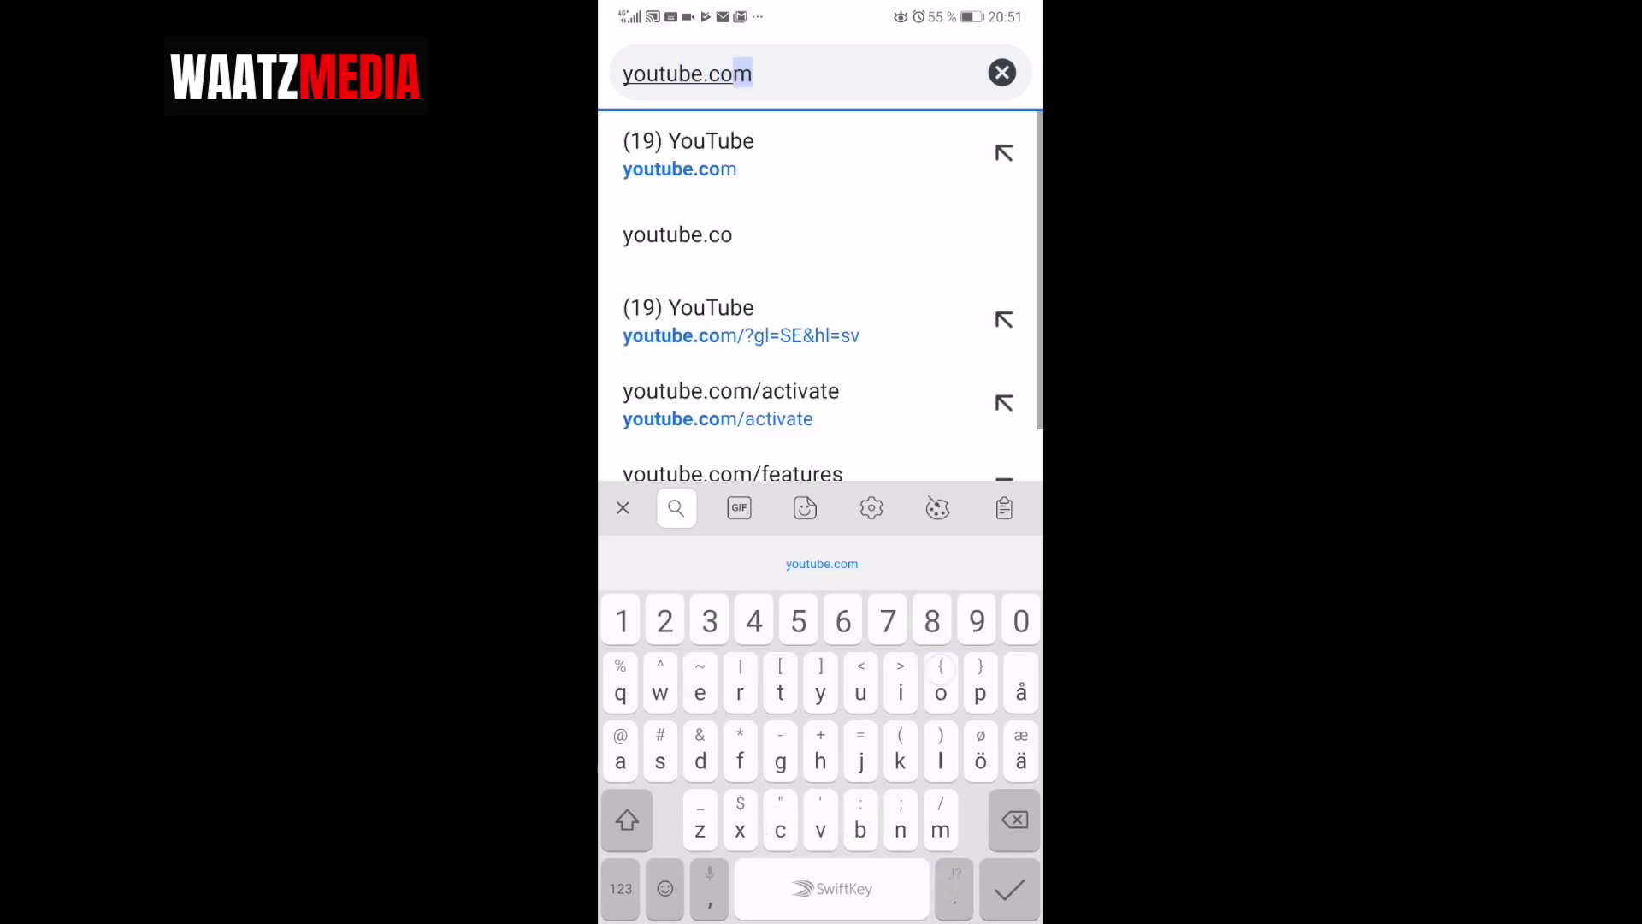
pyautogui.write('n')
pyautogui.press('BackSpace')
pyautogui.write('m')
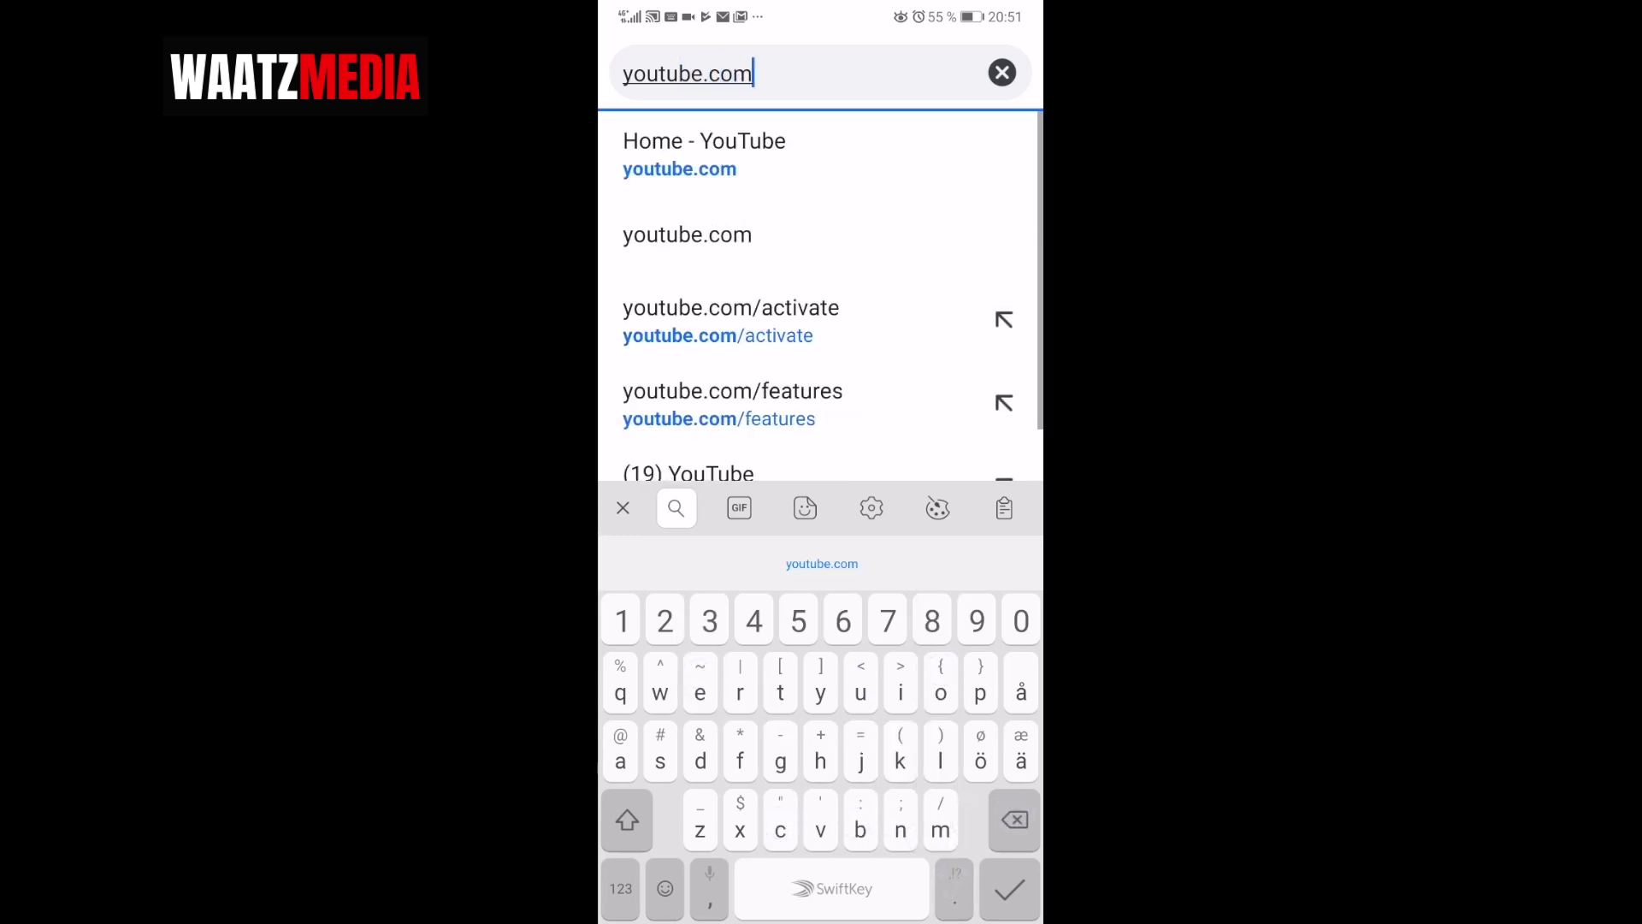
pyautogui.press('Return')
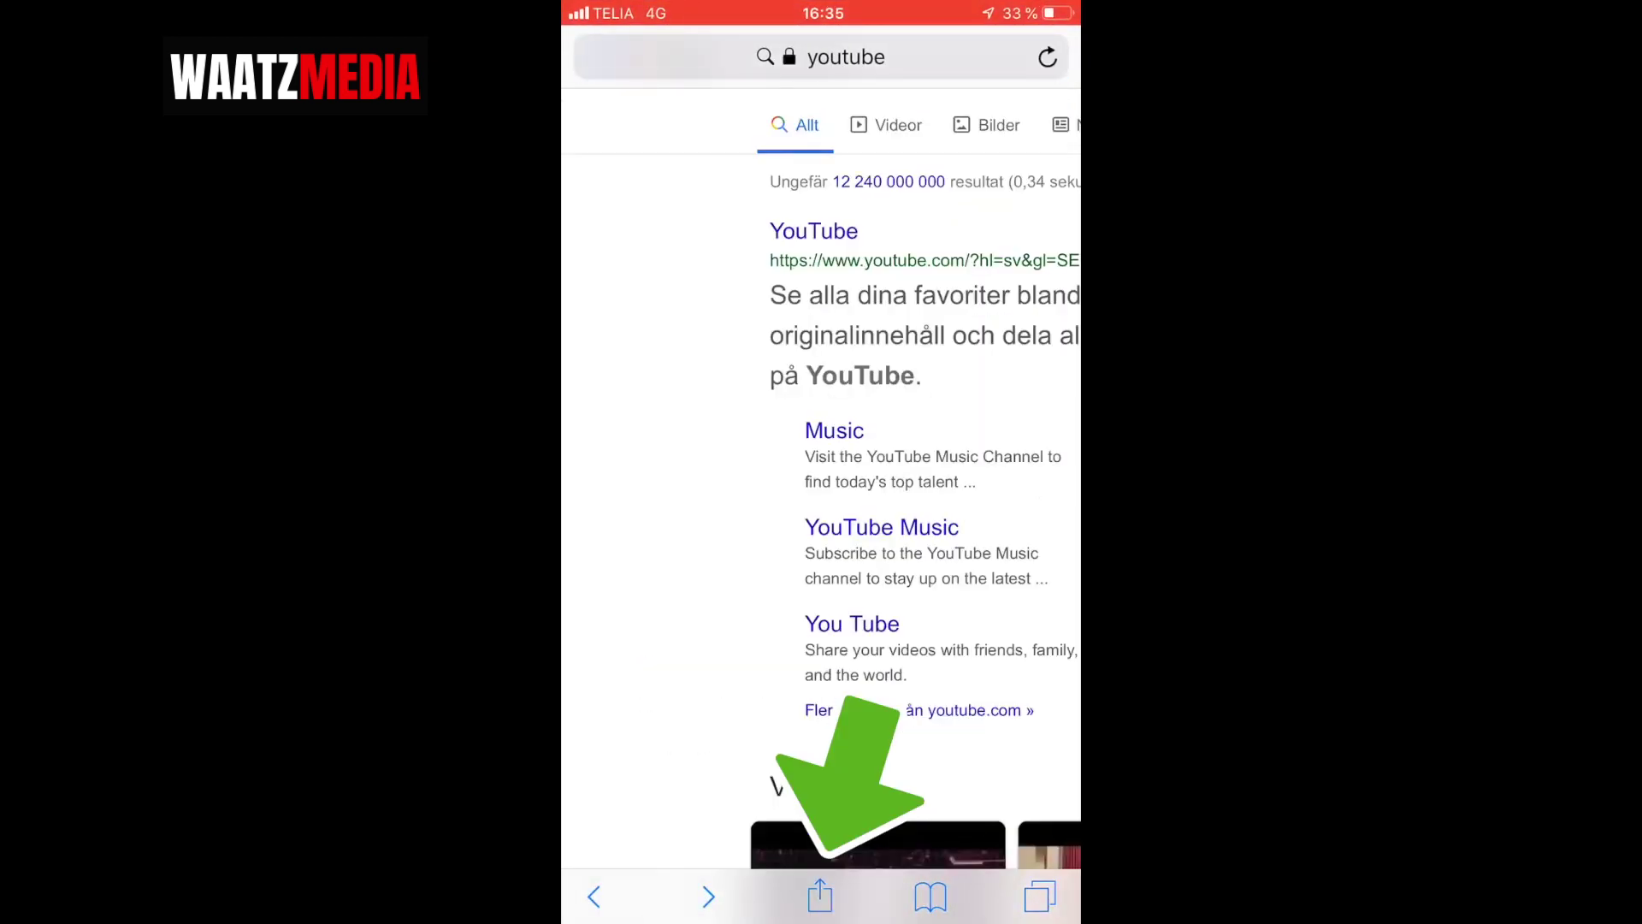
# Reload Safari's Google results for 'youtube' as the desktop site via Share
pyautogui.click(820, 896)
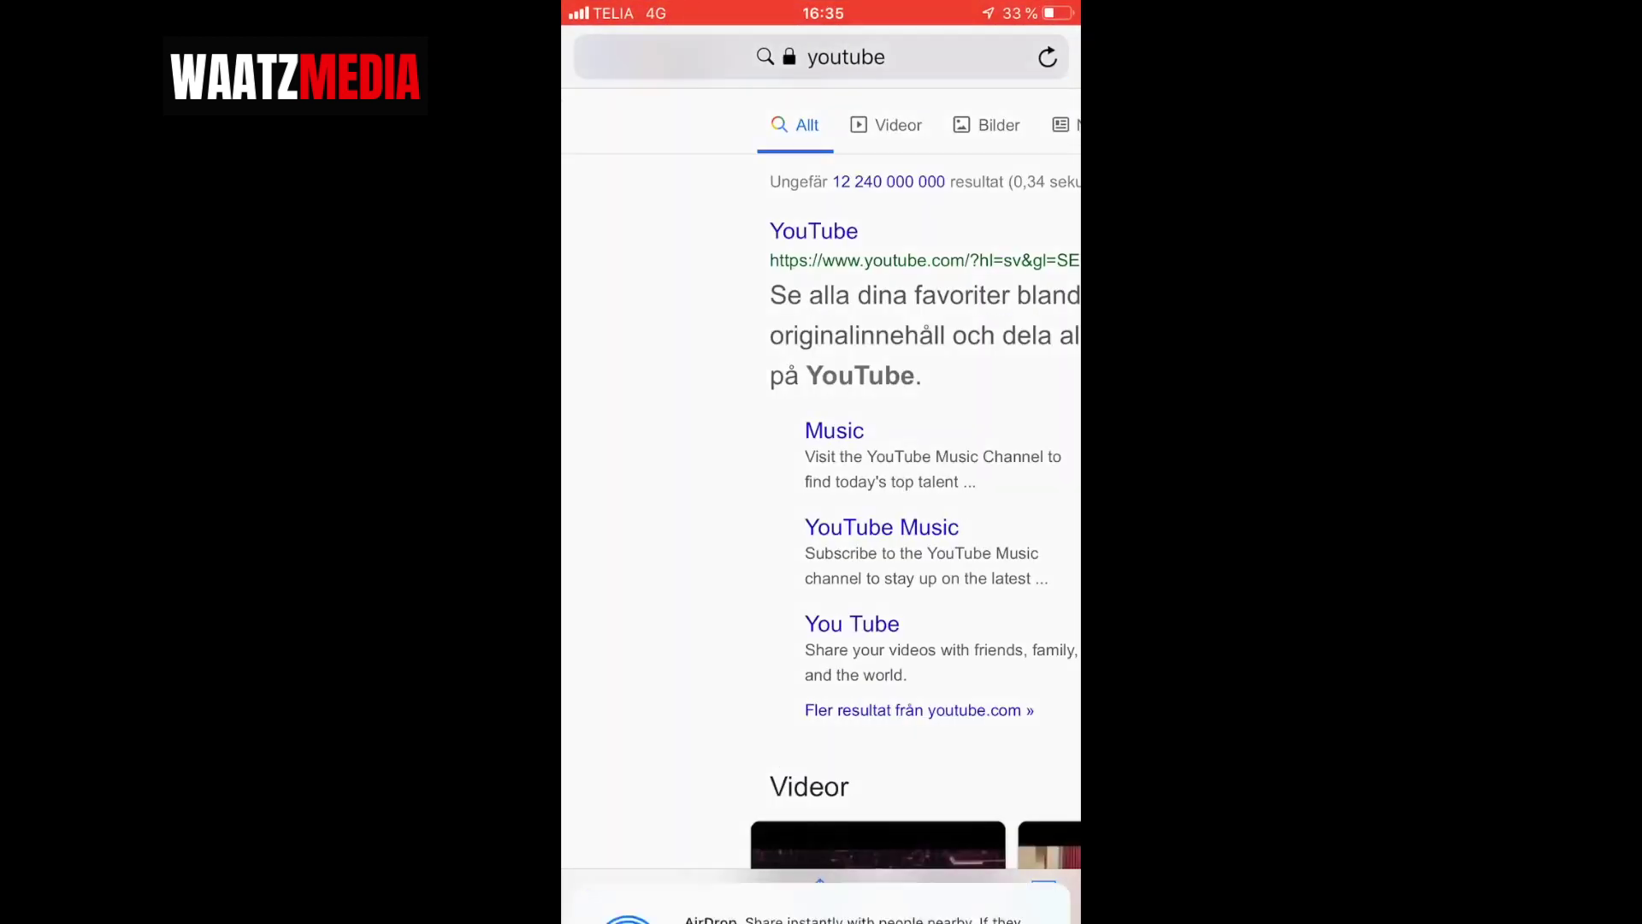
pyautogui.moveTo(1001, 750); pyautogui.dragTo(590, 751)
pyautogui.click(752, 751)
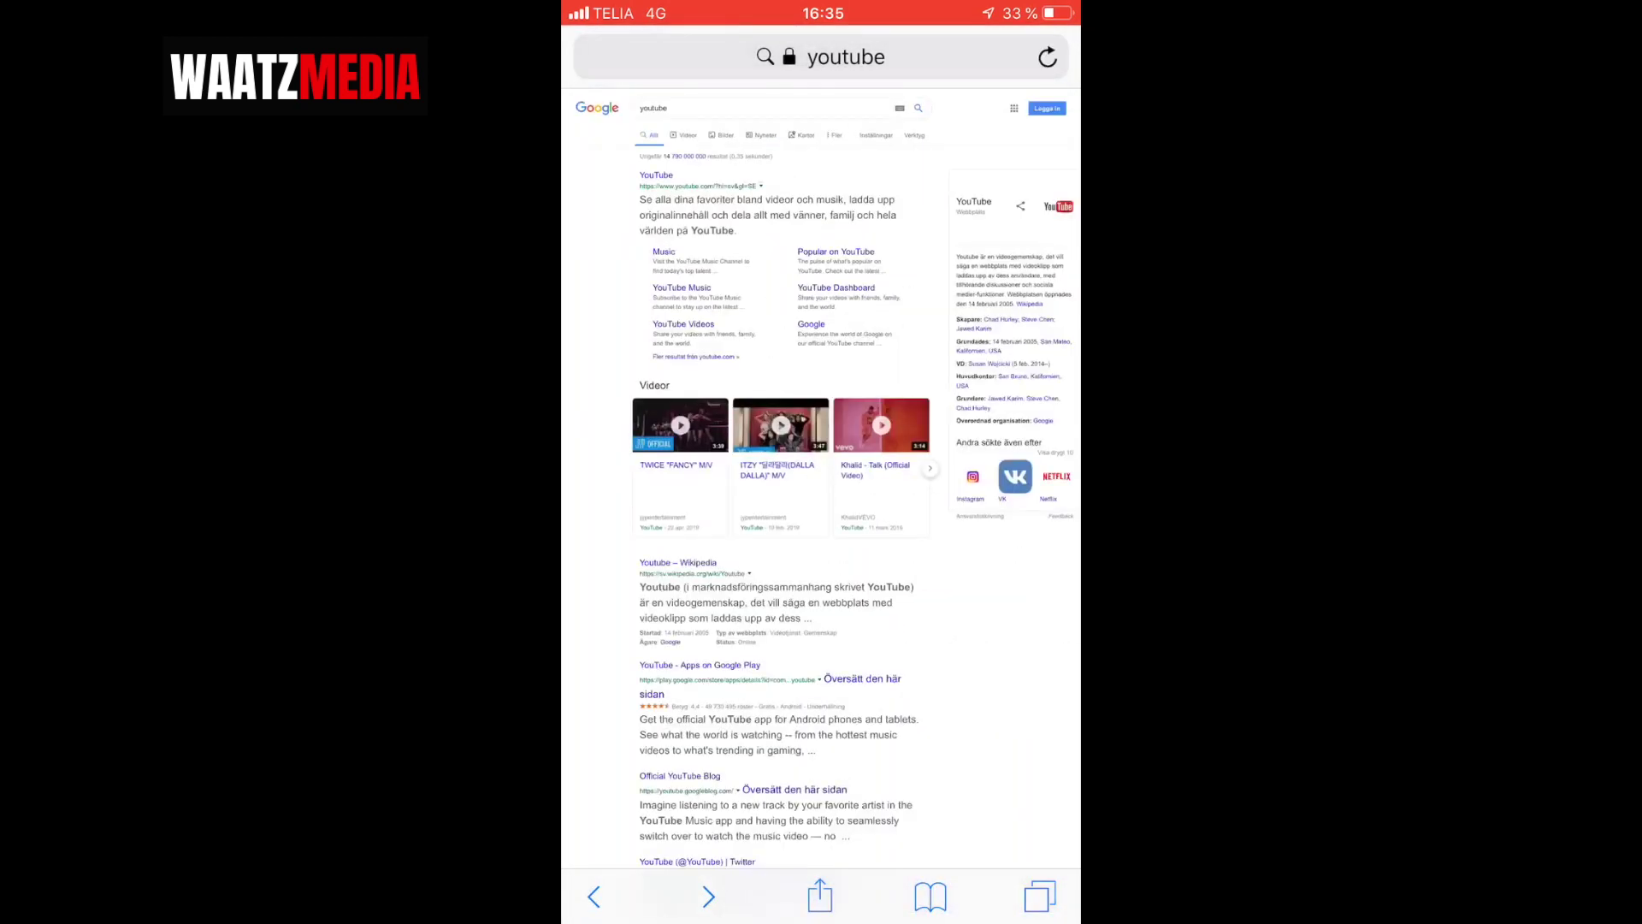
pyautogui.scroll(5, 821, 513)
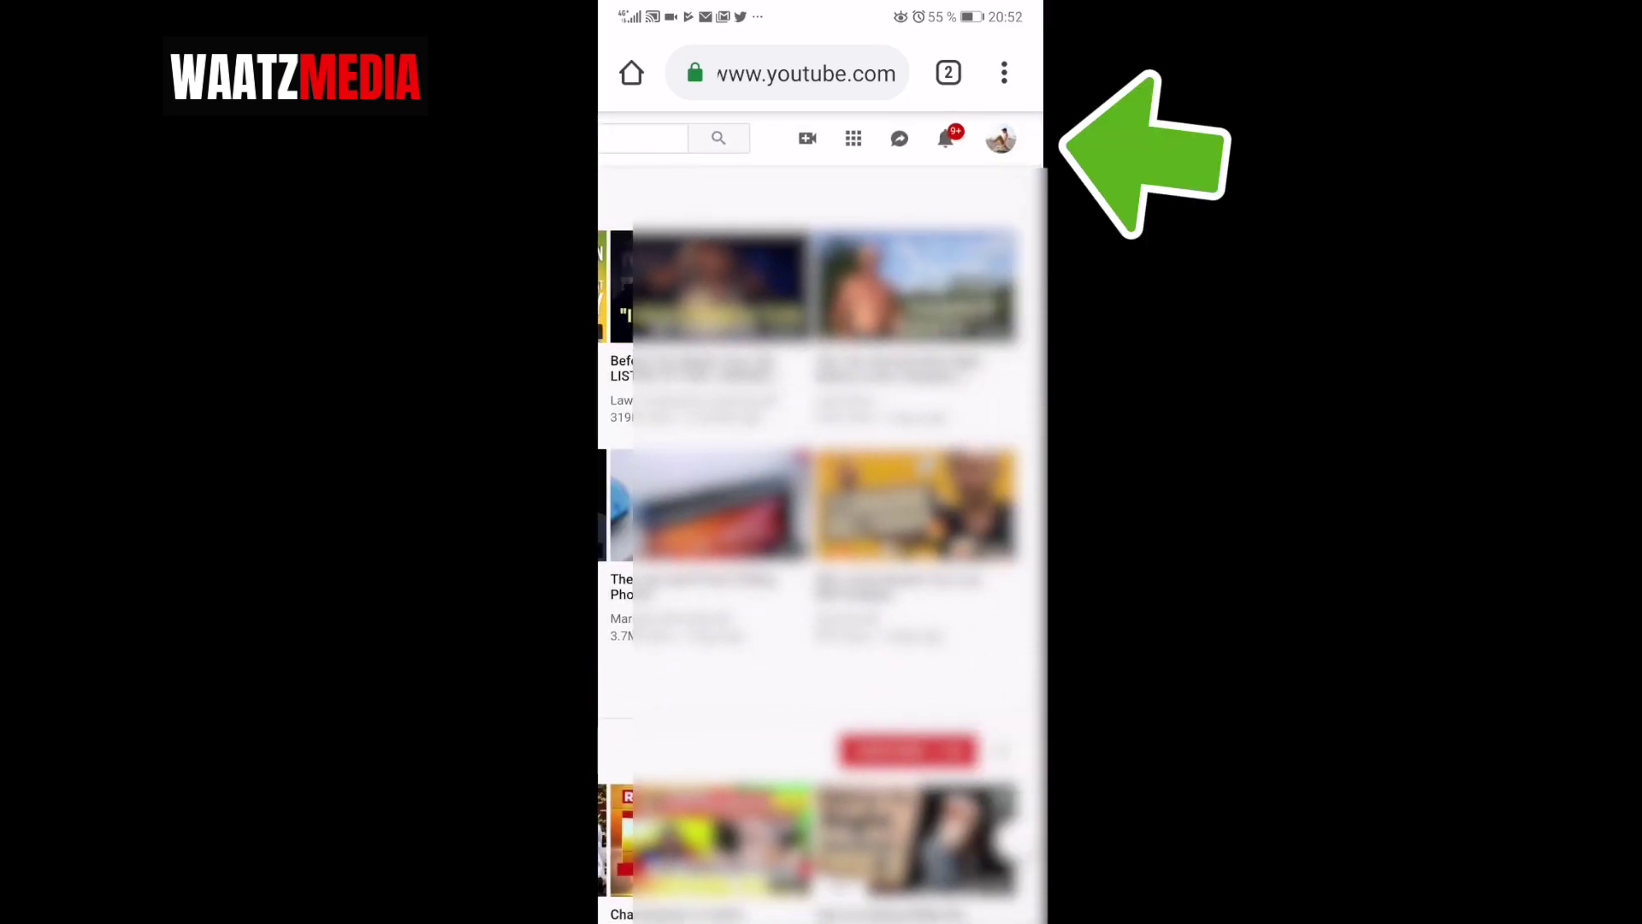
# Go to your own channel from the account menu and enter Customize Channel mode
pyautogui.click(999, 137)
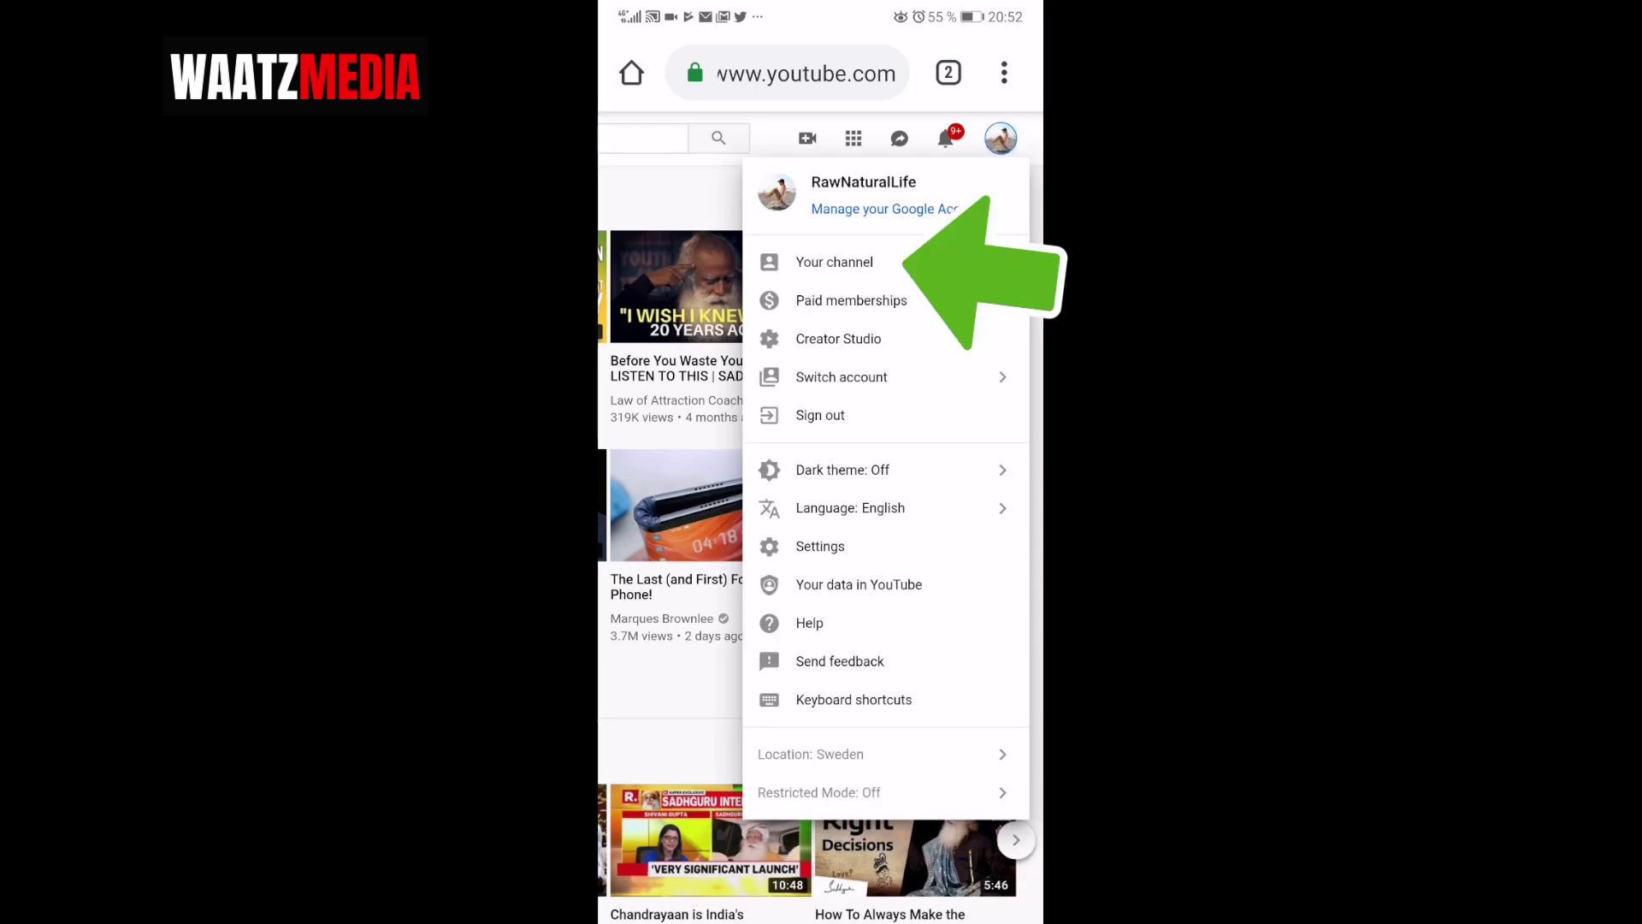
pyautogui.click(834, 262)
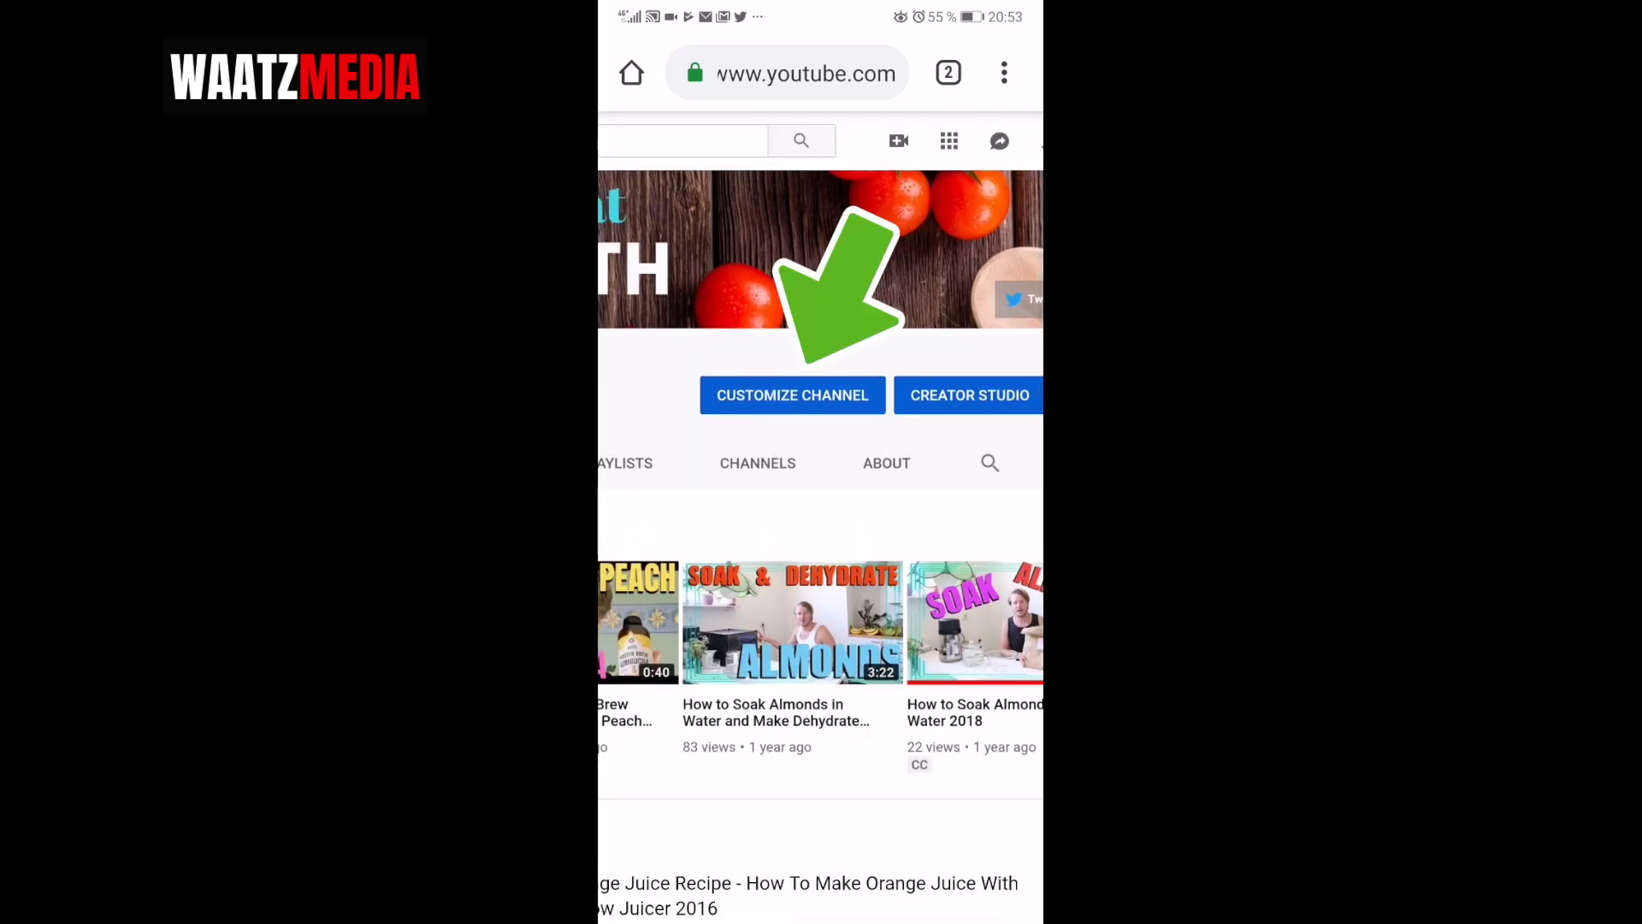
pyautogui.click(815, 396)
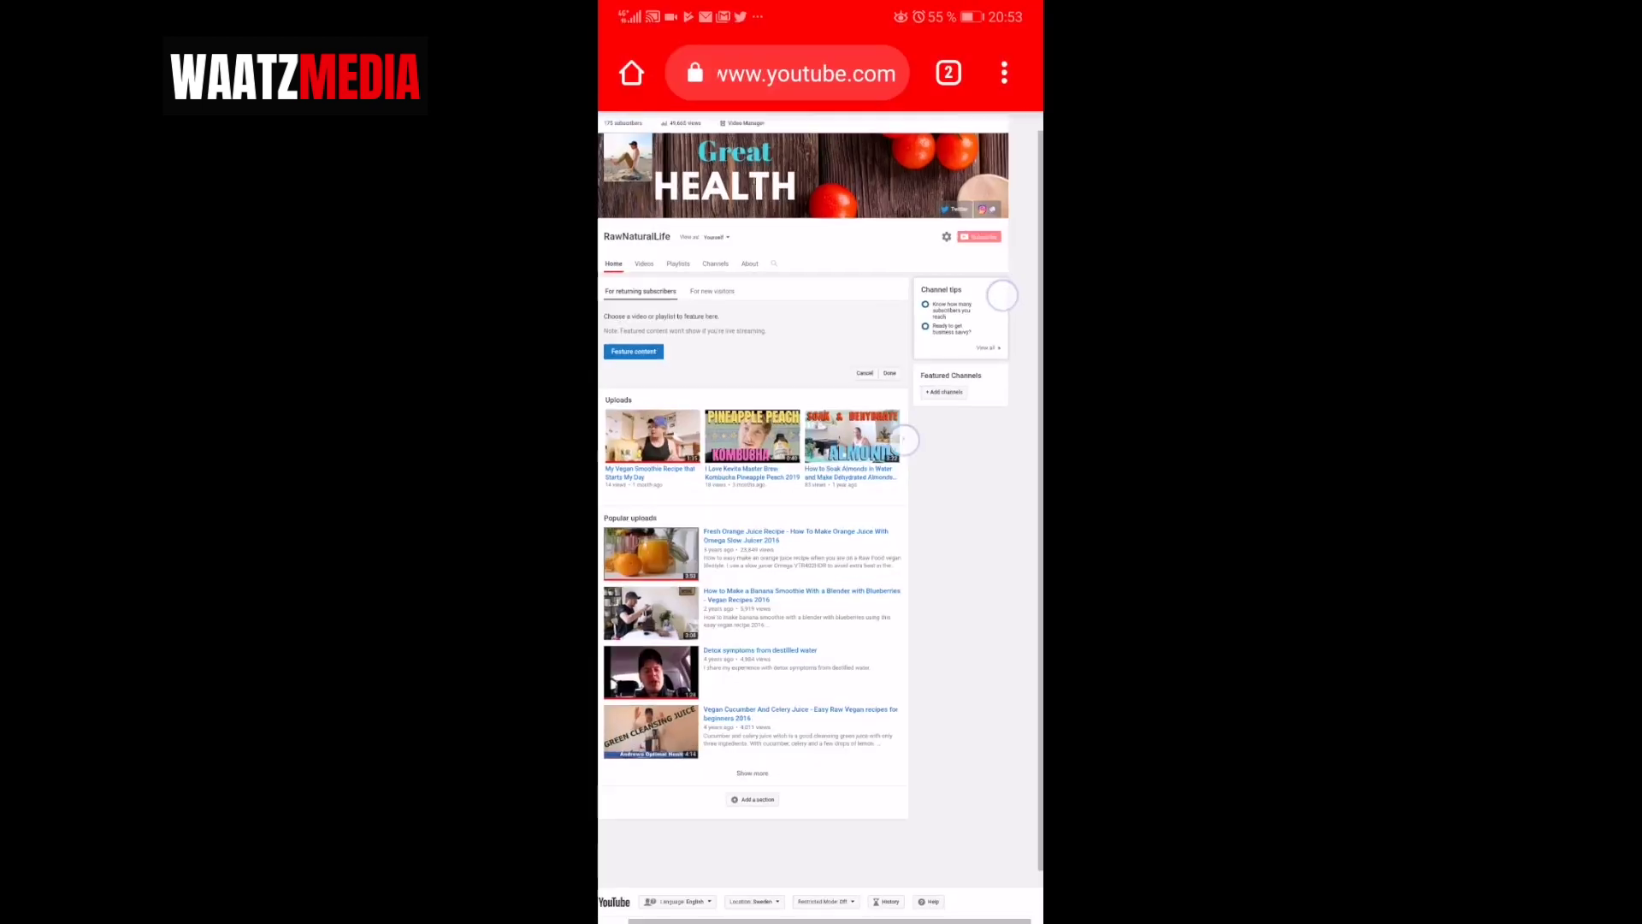
# Zoom into the banner and choose Edit channel art from its pencil icon
pyautogui.doubleClick(1002, 294)
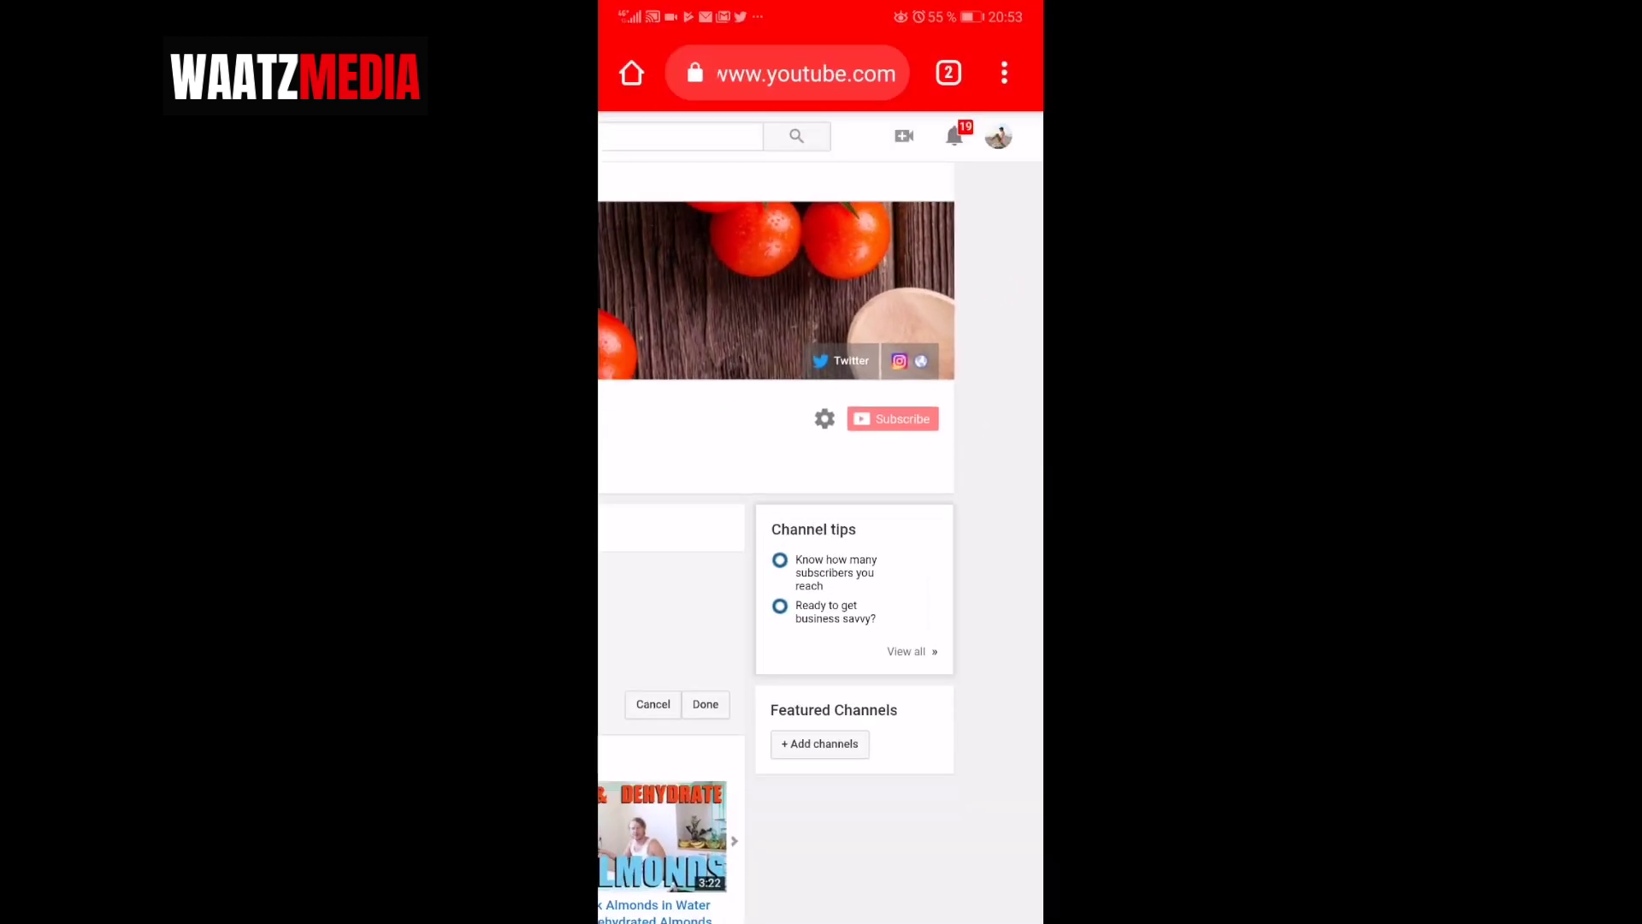
pyautogui.click(784, 283)
pyautogui.click(937, 219)
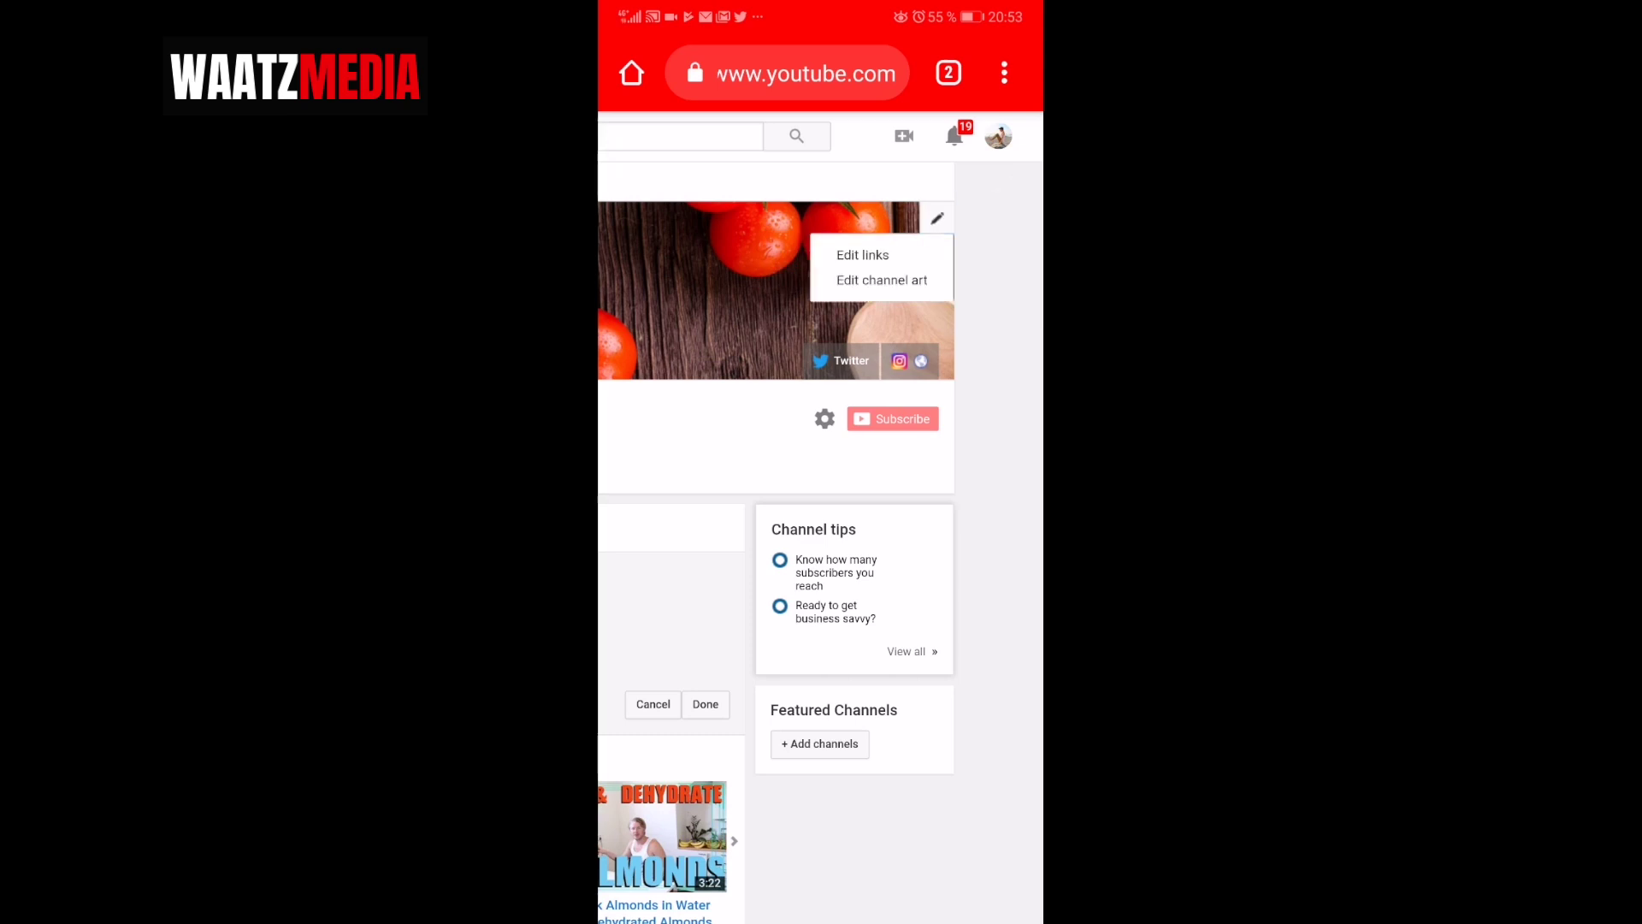
pyautogui.click(882, 279)
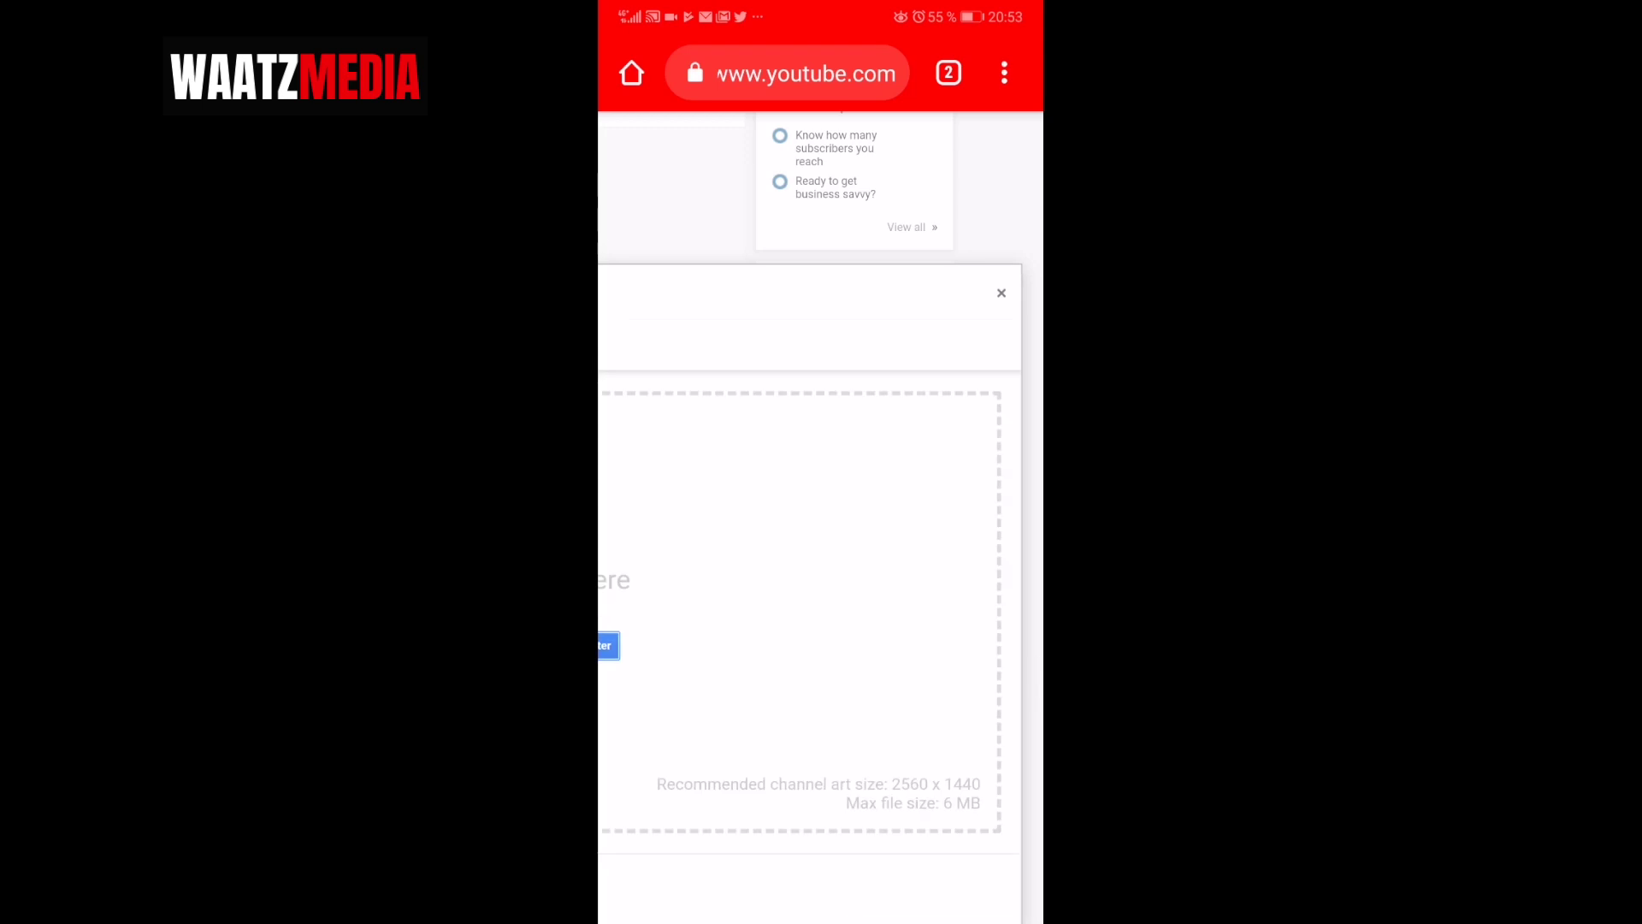
pyautogui.scroll(3, 861, 564)
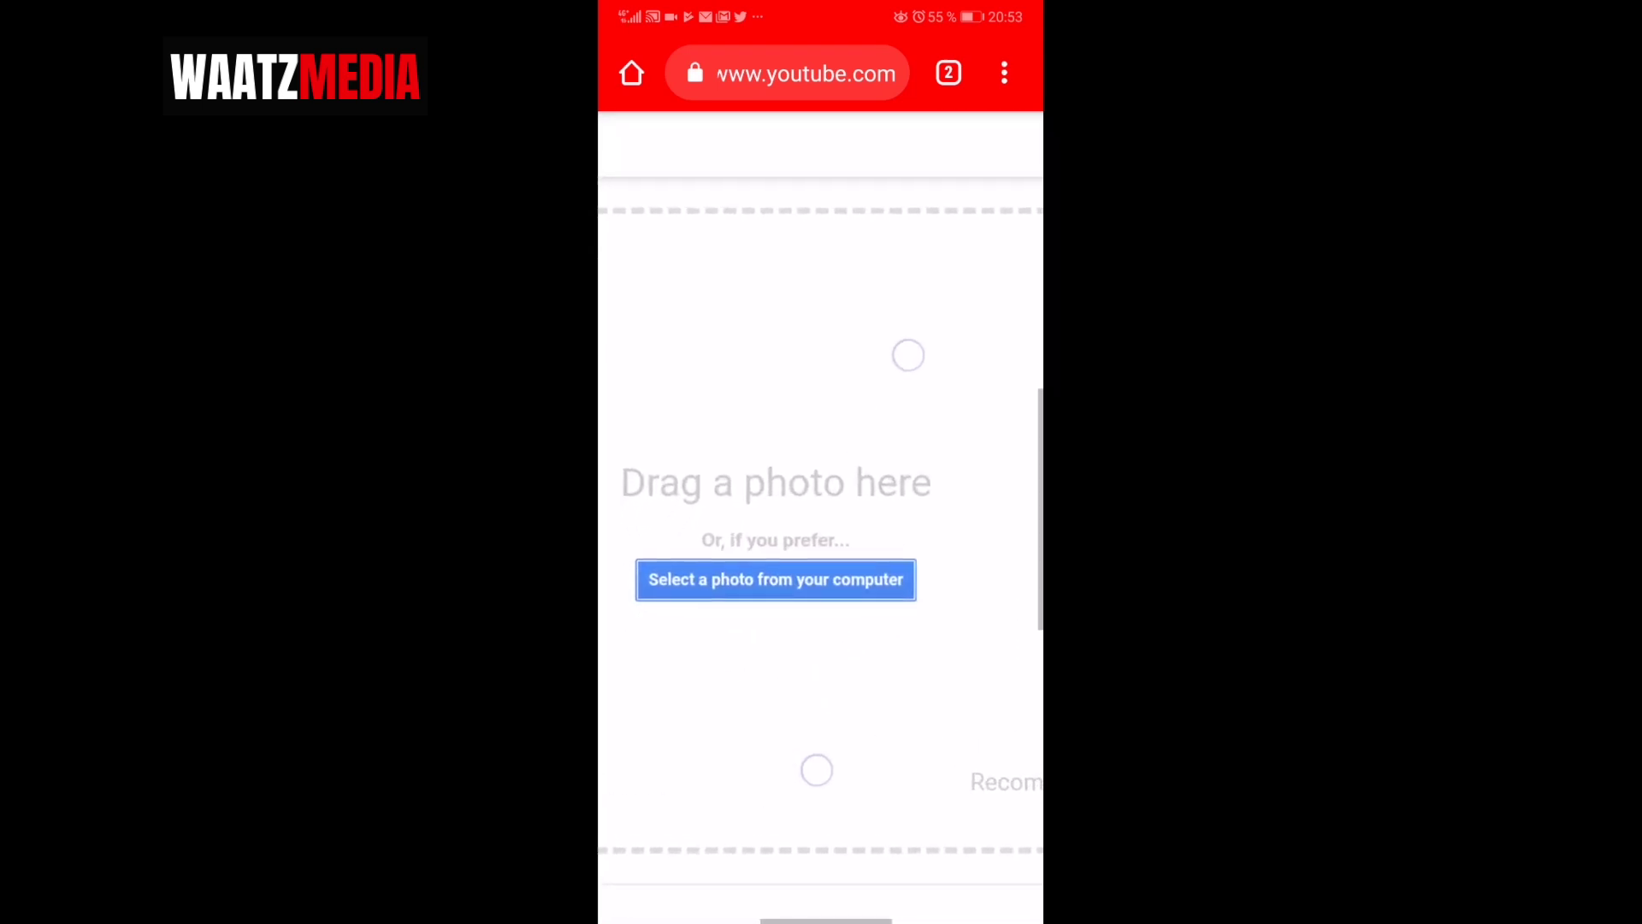
pyautogui.scroll(1, 860, 564)
pyautogui.scroll(-1, 859, 564)
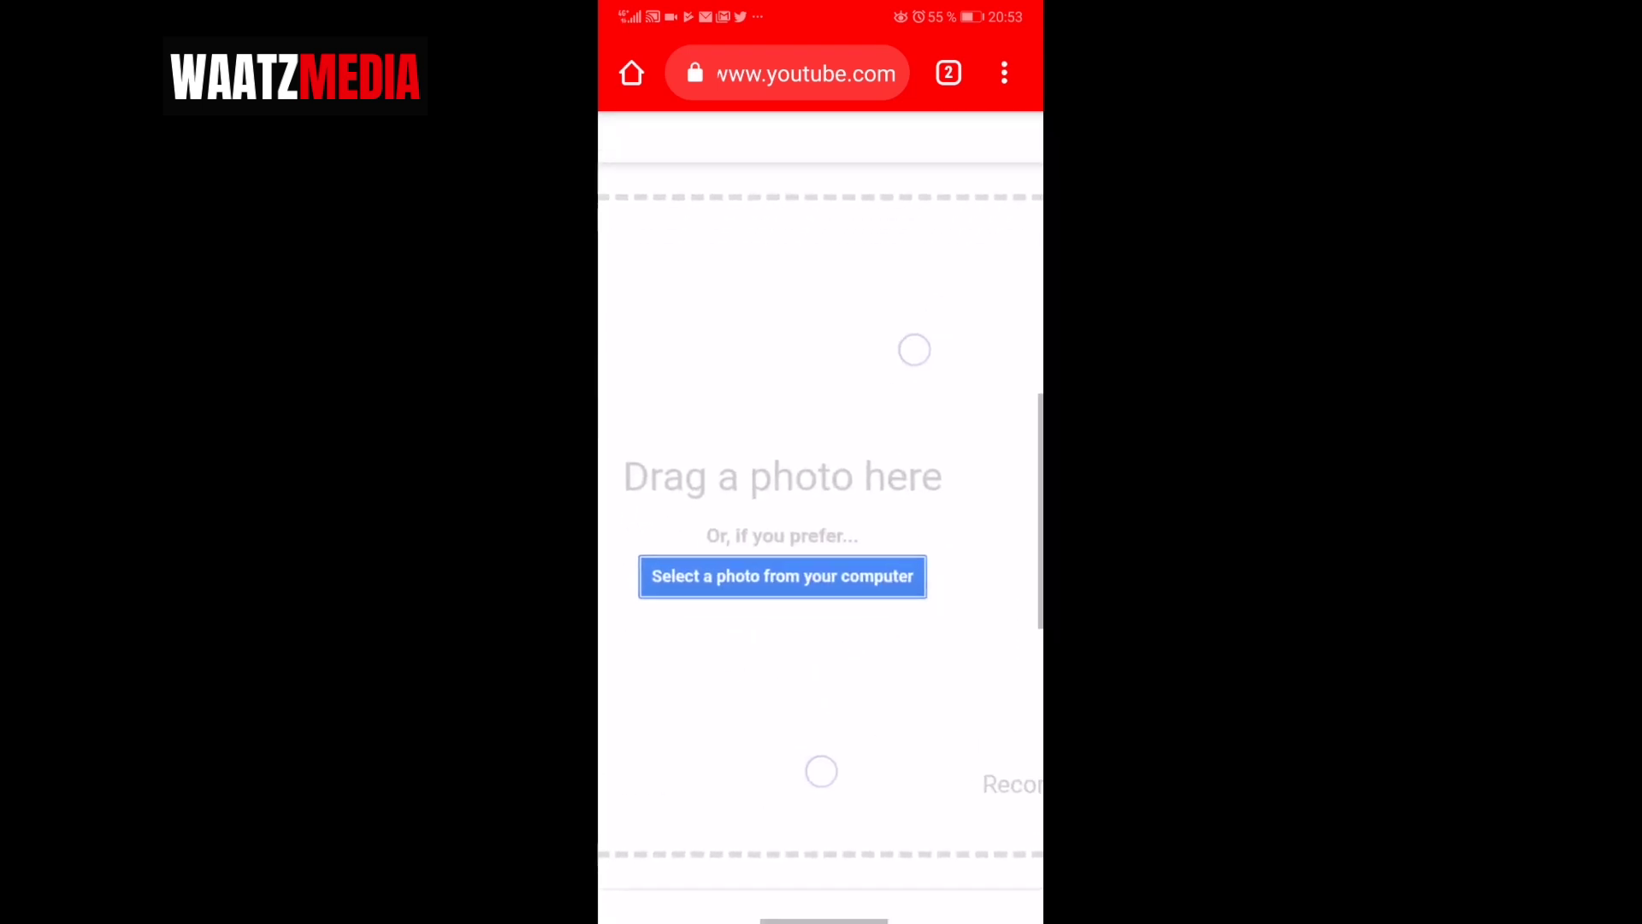
pyautogui.scroll(-1, 860, 564)
pyautogui.scroll(-1, 859, 564)
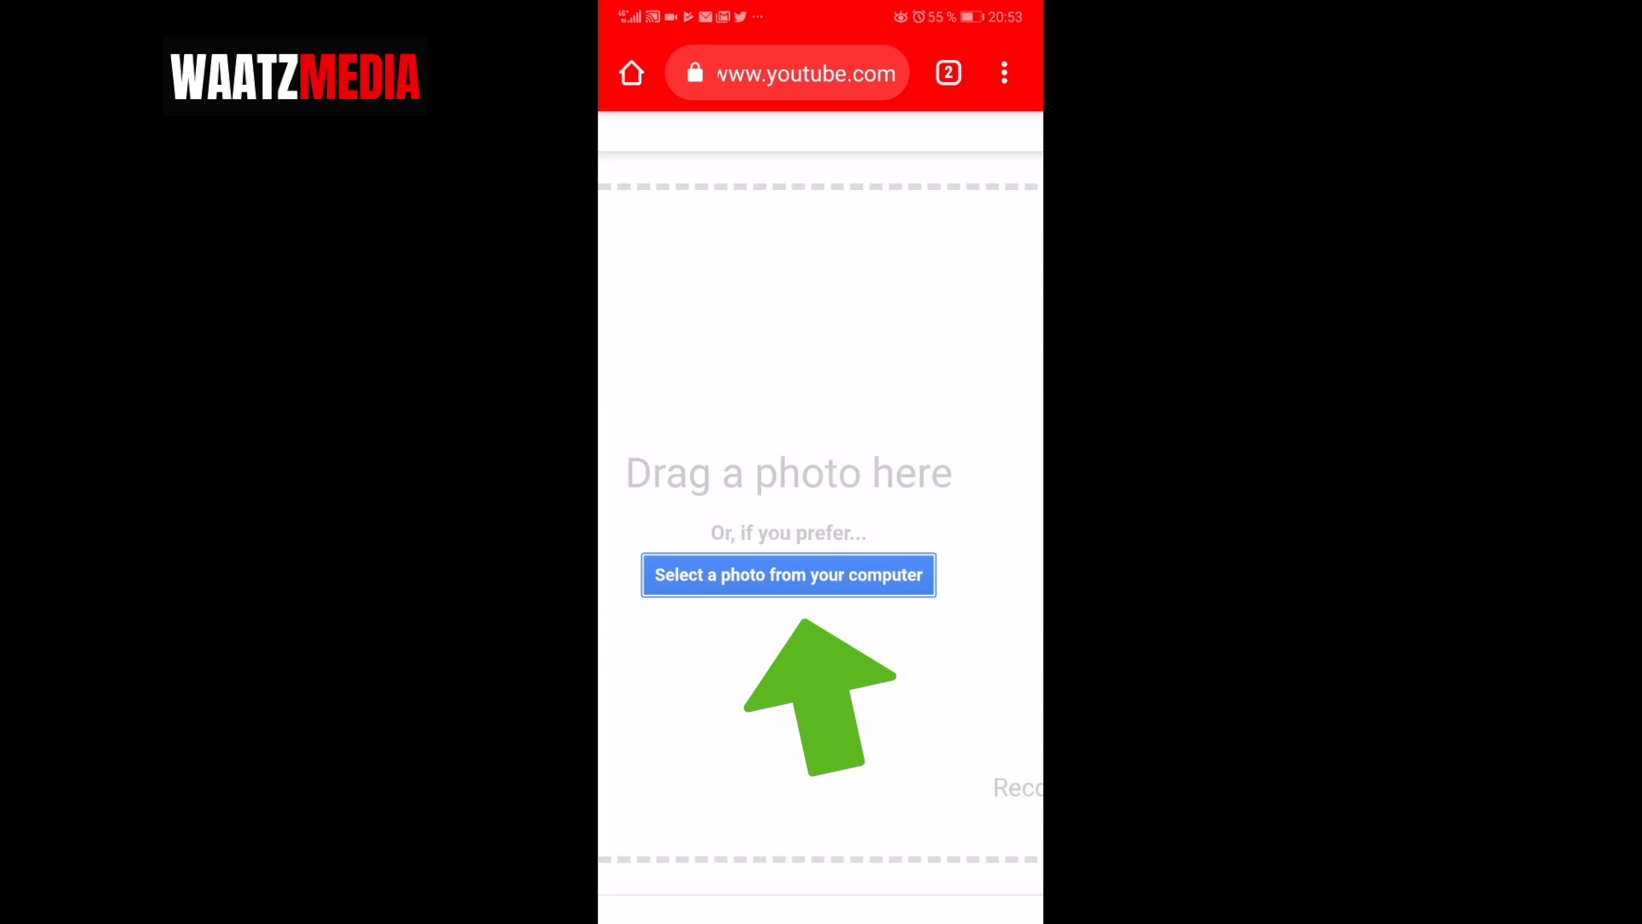
# Choose to upload a photo from the phone, bringing up the source chooser
pyautogui.click(788, 574)
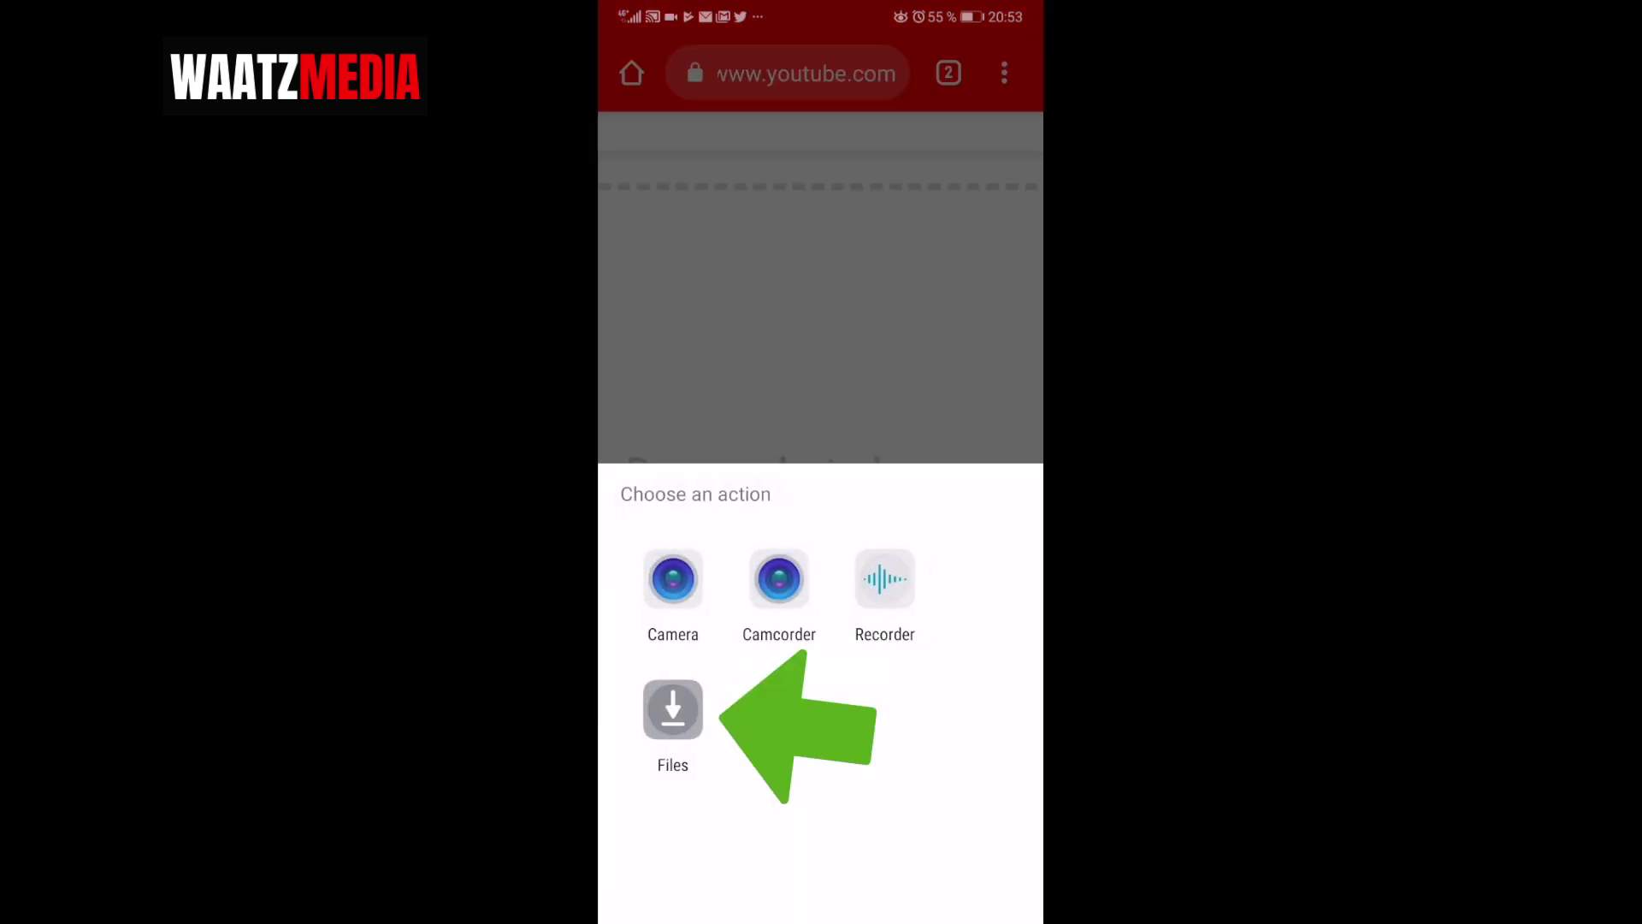
# Pick the yellow pineapple RAWNATURALLIFE image from the Canva folder in Files
pyautogui.click(673, 710)
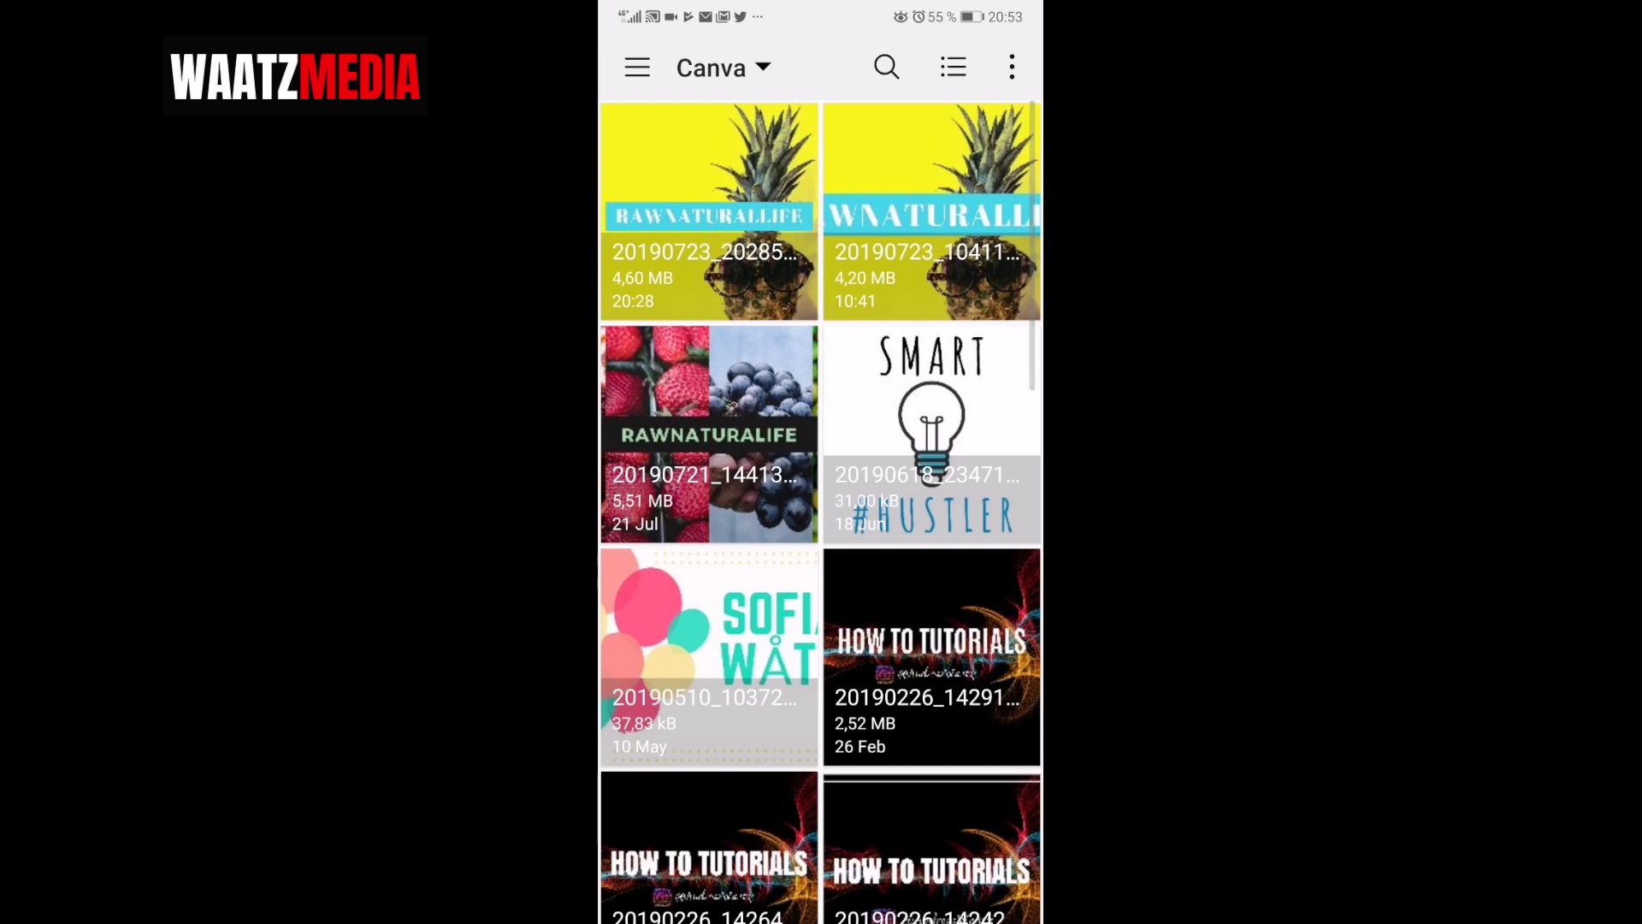
pyautogui.click(709, 179)
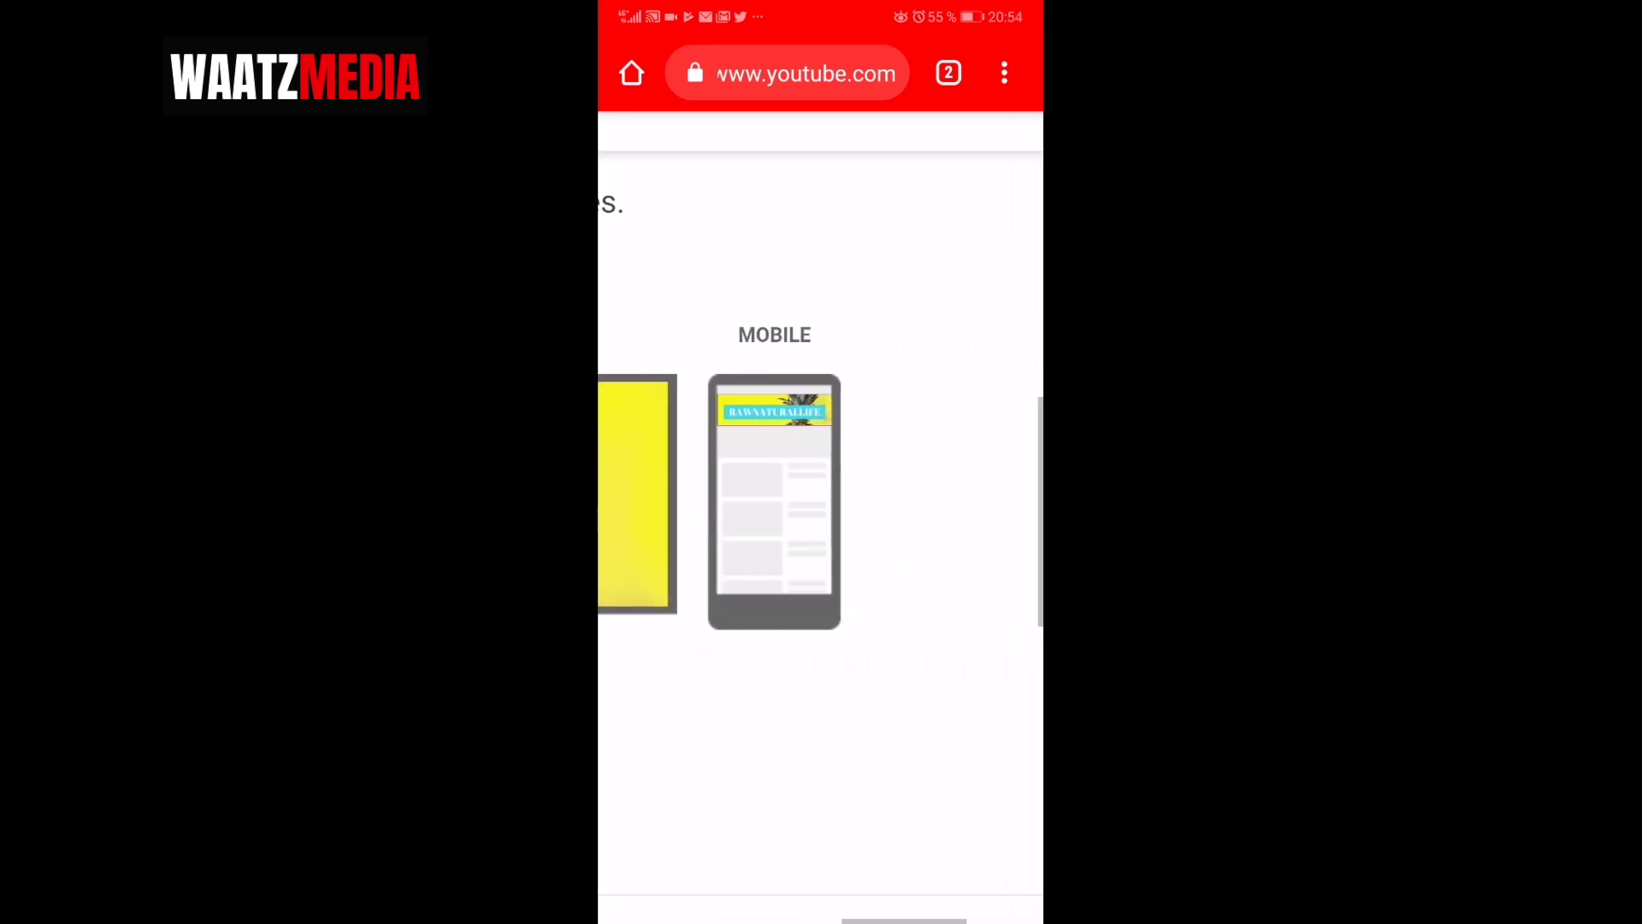
pyautogui.scroll(3, 924, 584)
pyautogui.scroll(-3, 946, 583)
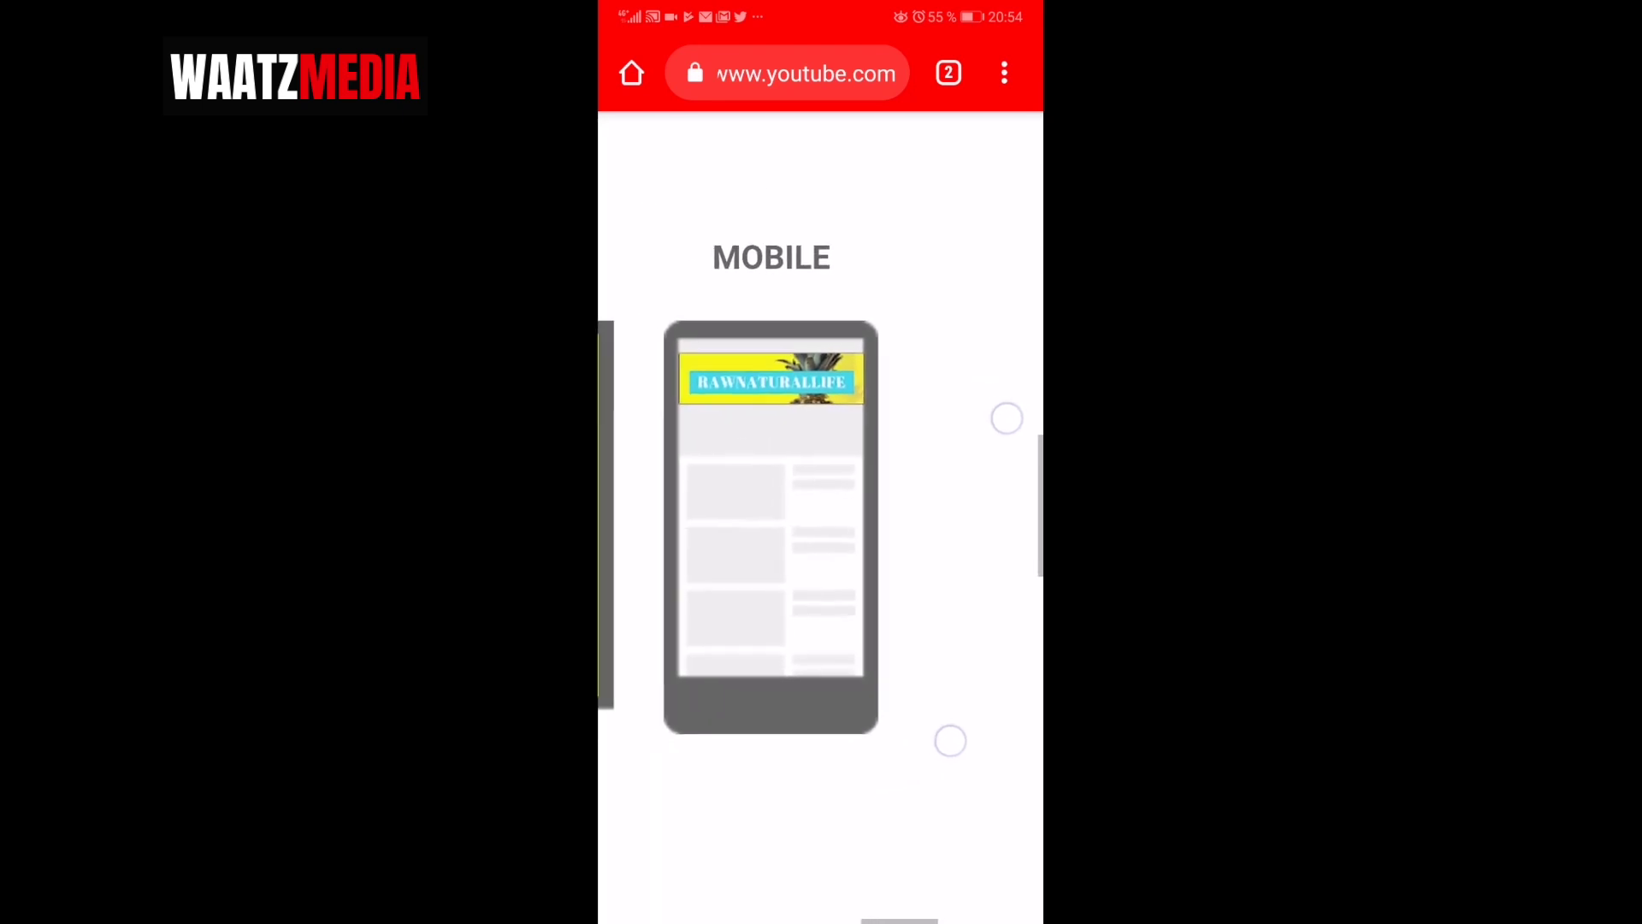
# Swipe through the DESKTOP, TV and MOBILE previews of the pineapple banner
pyautogui.moveTo(770, 577); pyautogui.dragTo(897, 577)
pyautogui.moveTo(892, 680); pyautogui.dragTo(1021, 681)
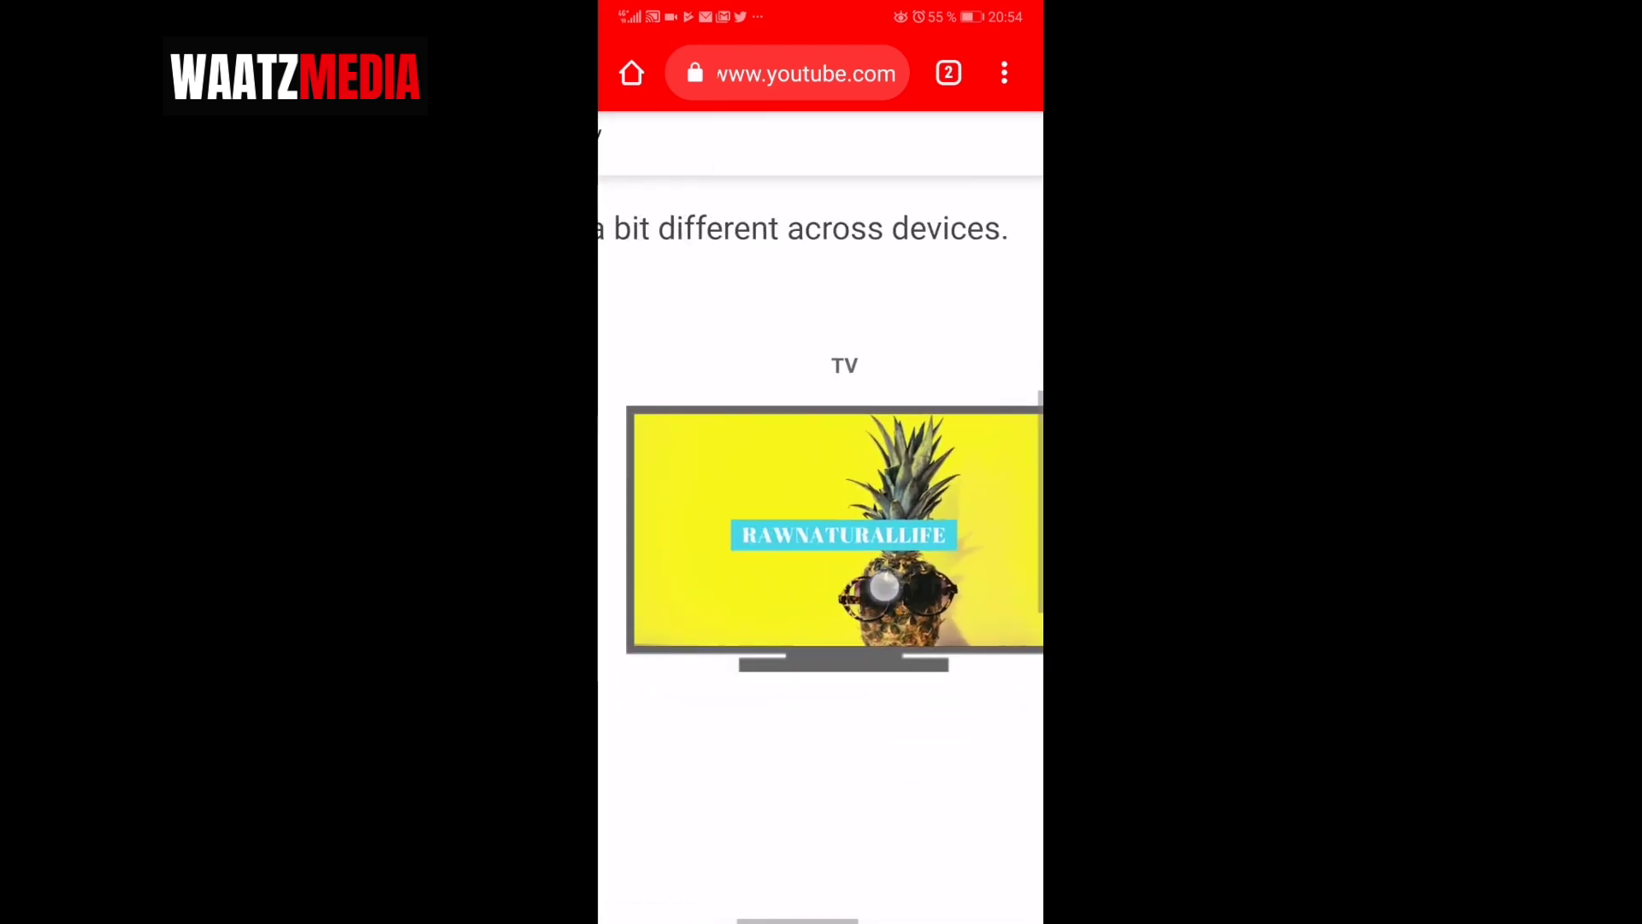
pyautogui.moveTo(769, 592); pyautogui.dragTo(974, 591)
pyautogui.scroll(-5, 973, 592)
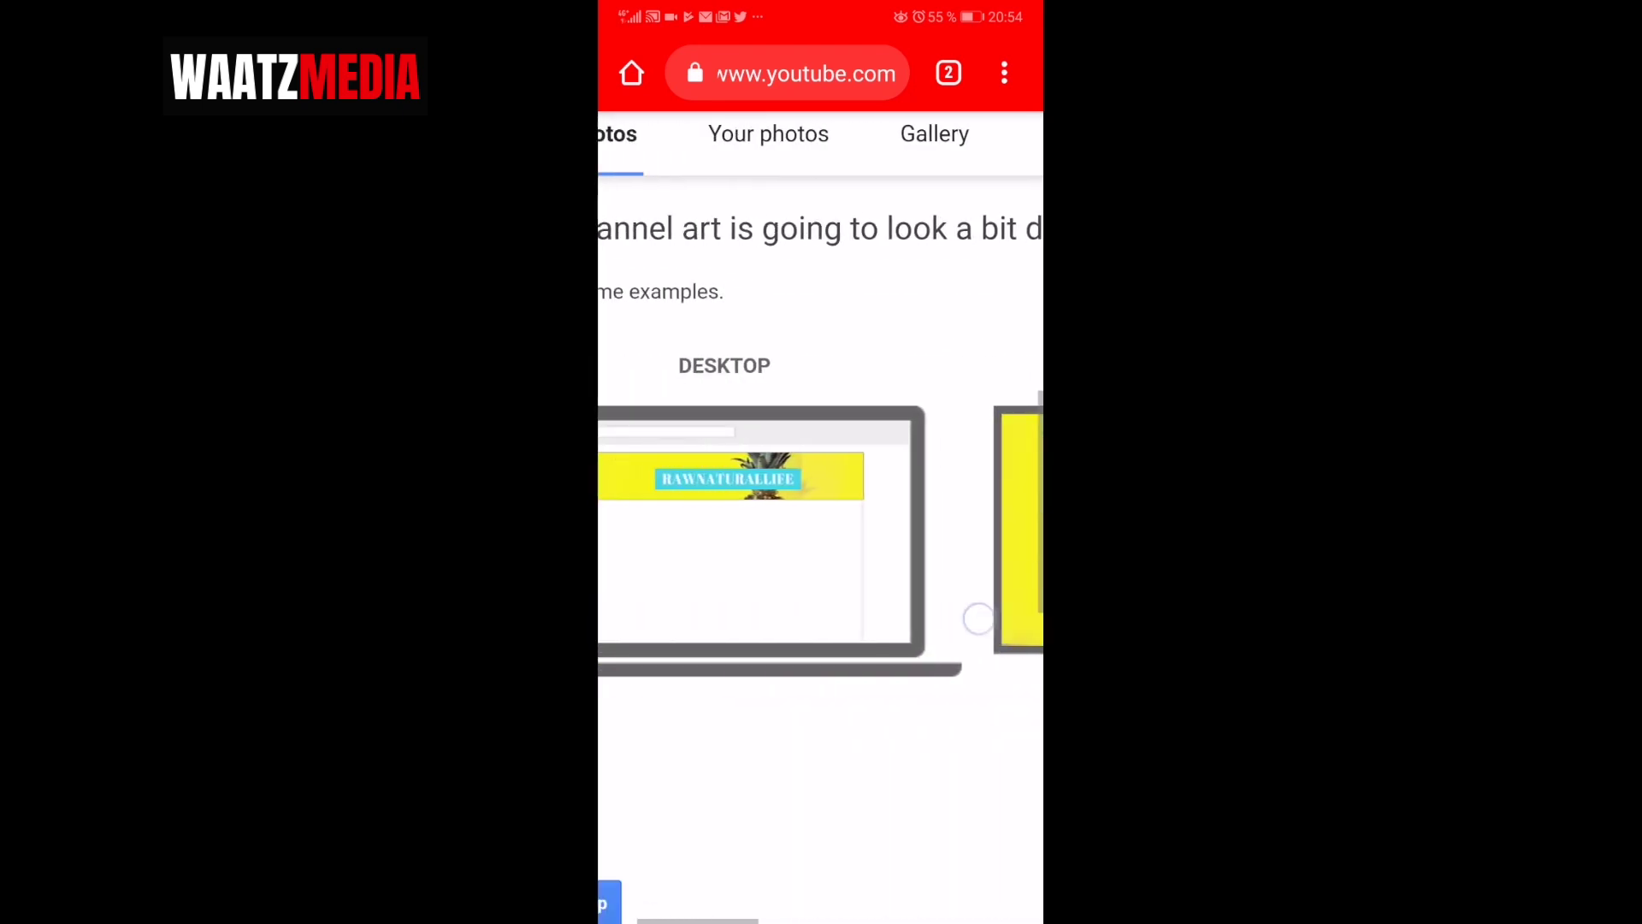
pyautogui.moveTo(868, 660); pyautogui.dragTo(891, 566)
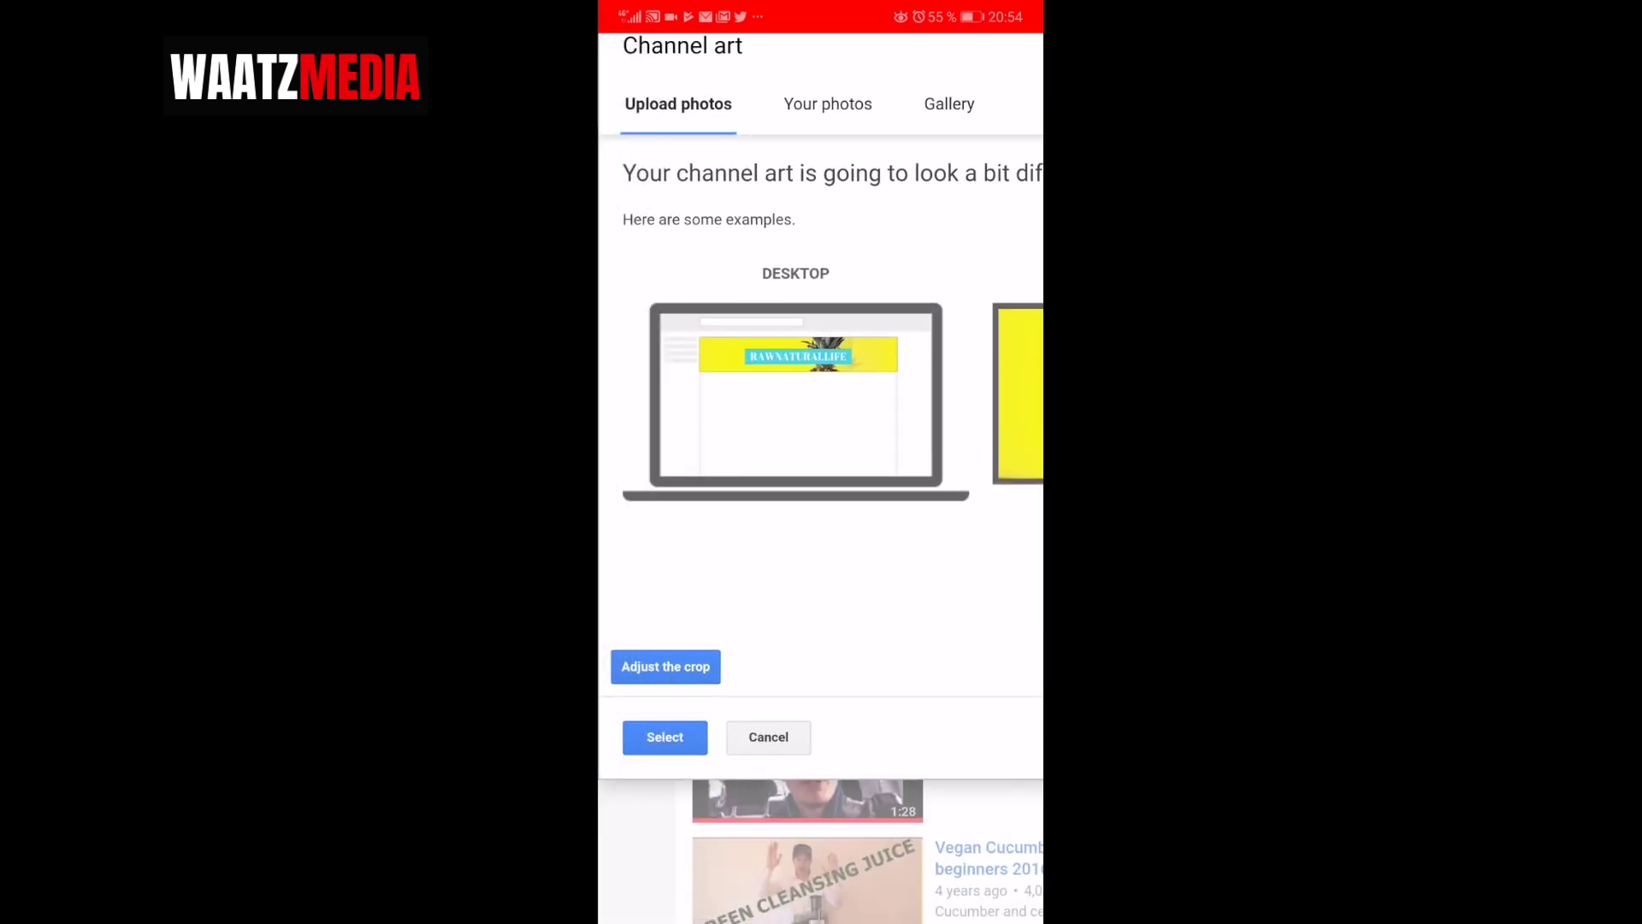
pyautogui.click(665, 667)
# Resize and reposition the crop box so it frames the pineapple RAWNATURALLIFE banner
pyautogui.moveTo(952, 595)
pyautogui.mouseDown()
pyautogui.moveTo(851, 596)
pyautogui.moveTo(937, 604)
pyautogui.moveTo(836, 649)
pyautogui.moveTo(809, 626)
pyautogui.mouseUp()
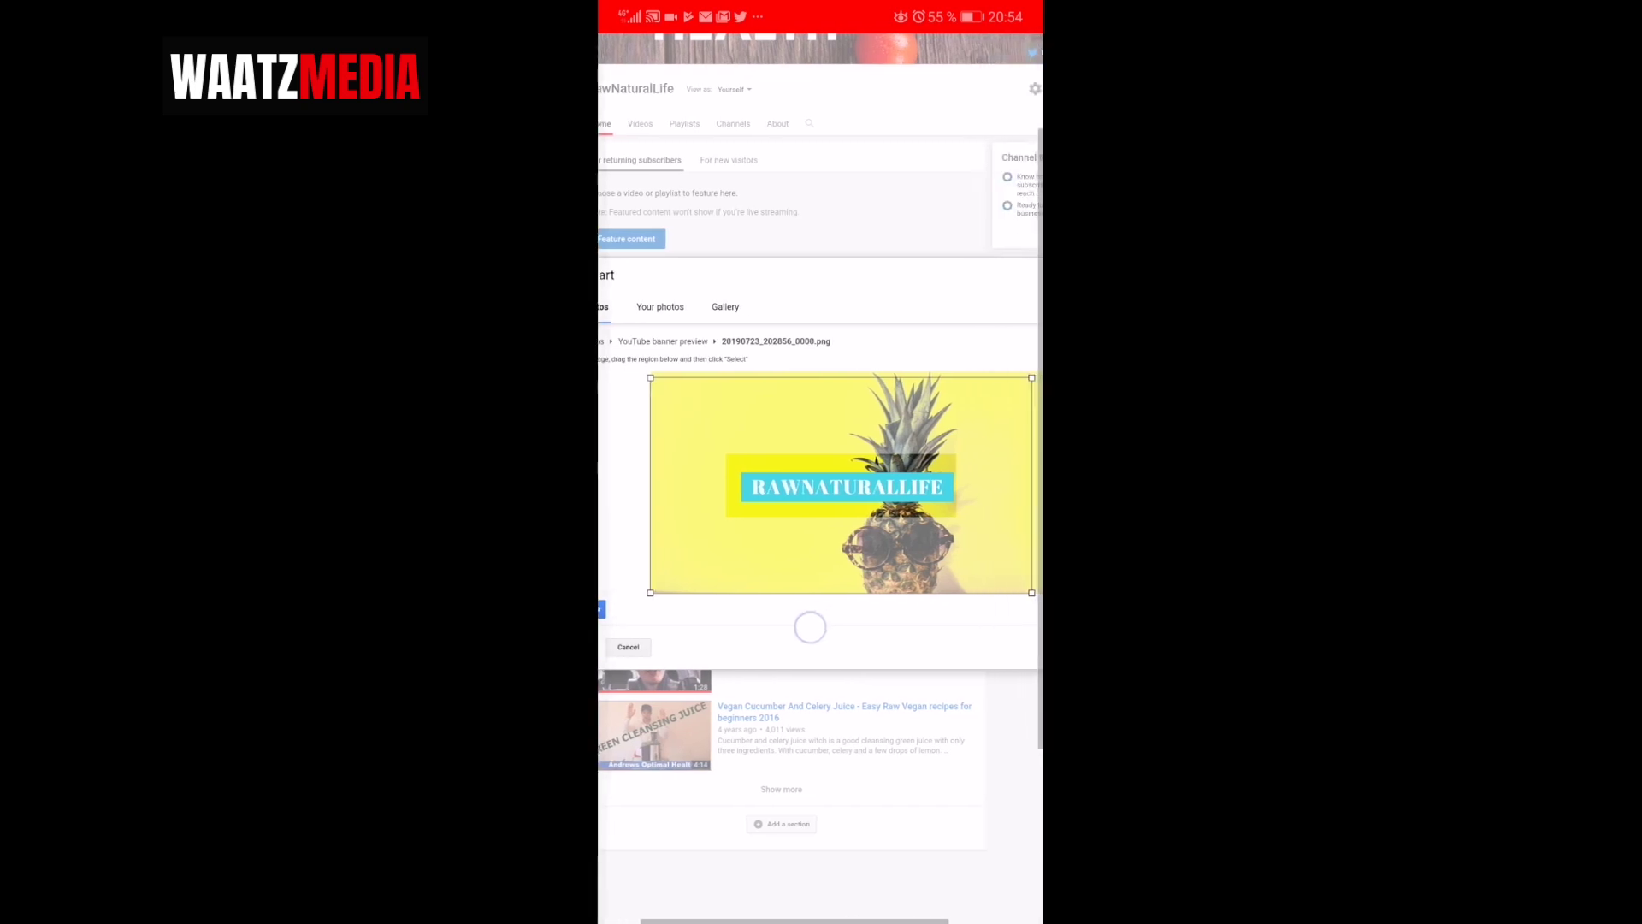
pyautogui.moveTo(810, 626); pyautogui.dragTo(761, 630)
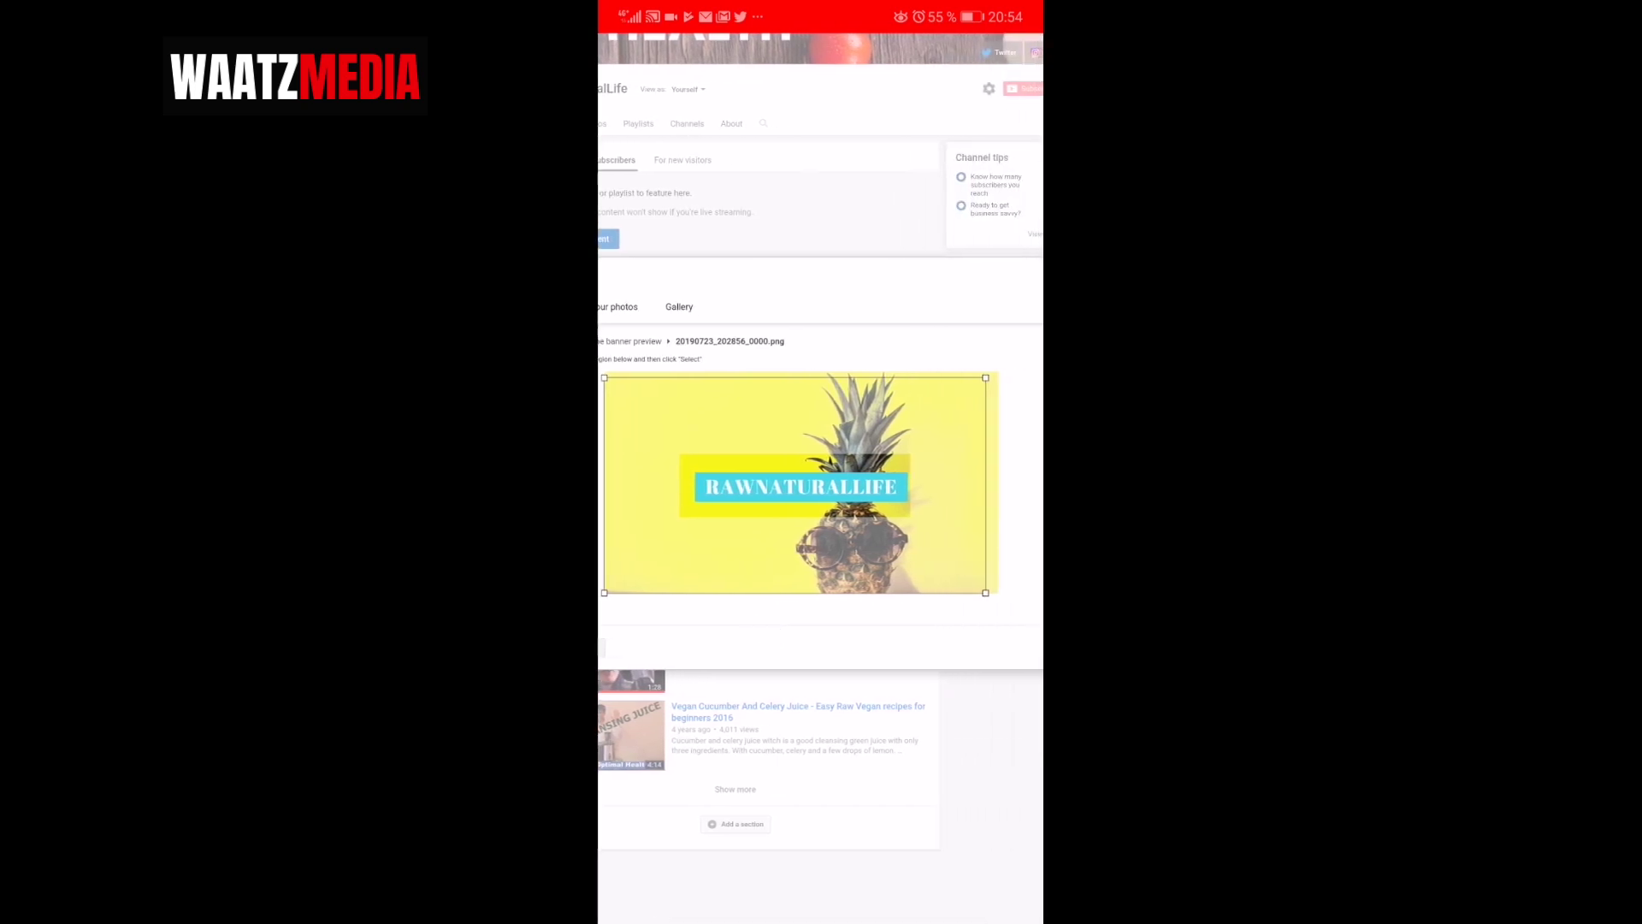
pyautogui.moveTo(985, 377); pyautogui.dragTo(1027, 366)
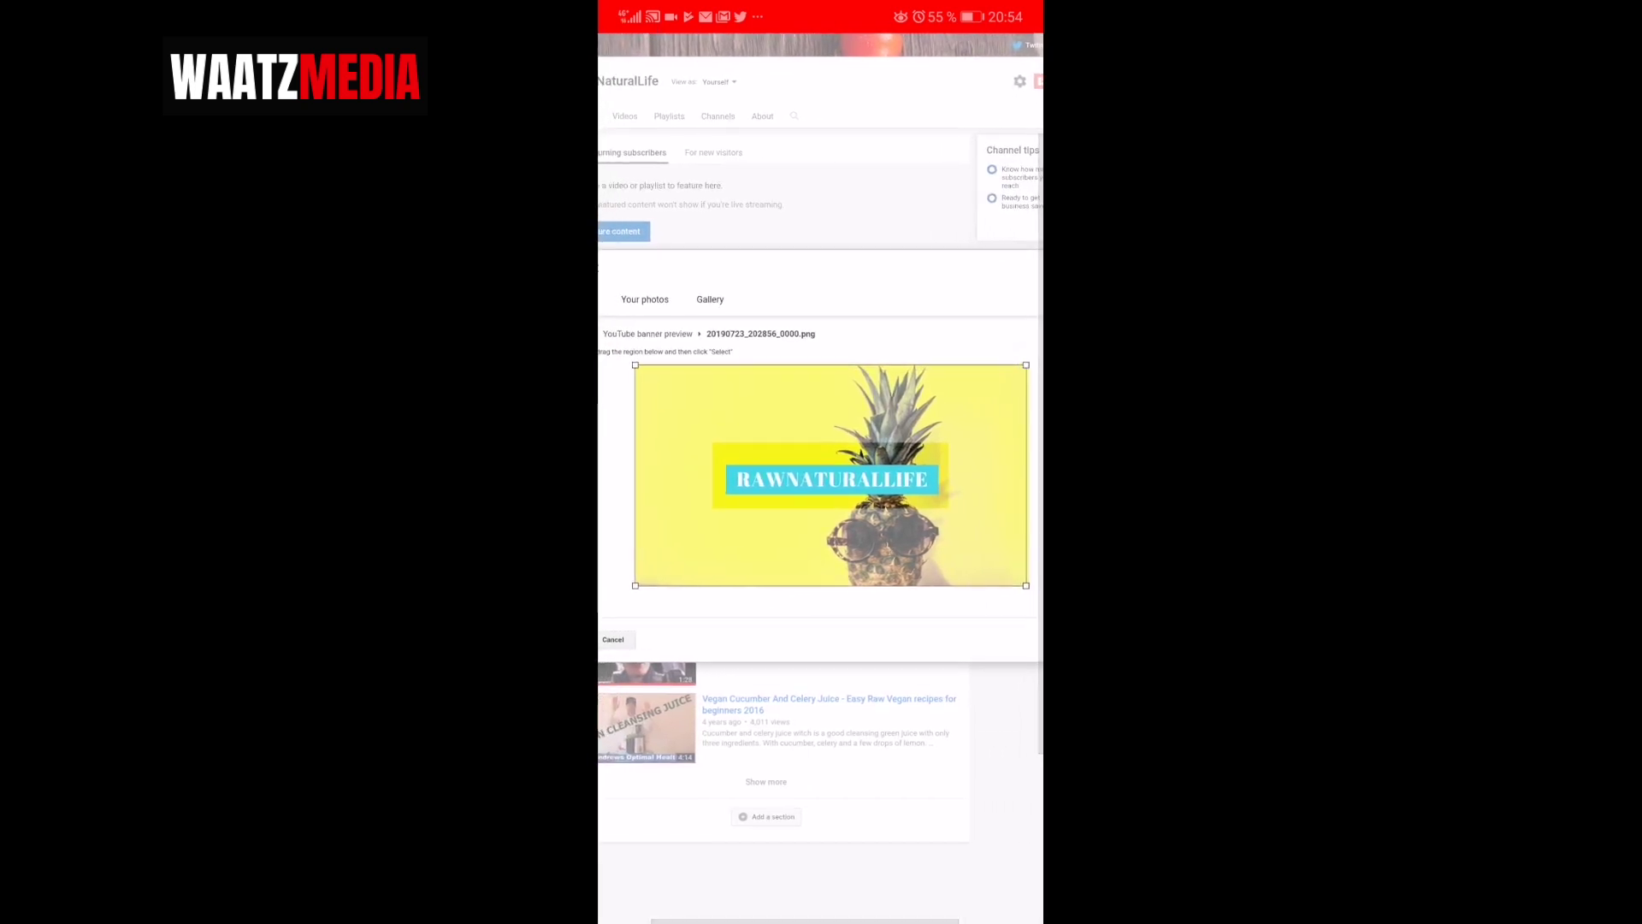
pyautogui.moveTo(1026, 586)
pyautogui.mouseDown()
pyautogui.moveTo(972, 566)
pyautogui.moveTo(1018, 600)
pyautogui.mouseUp()
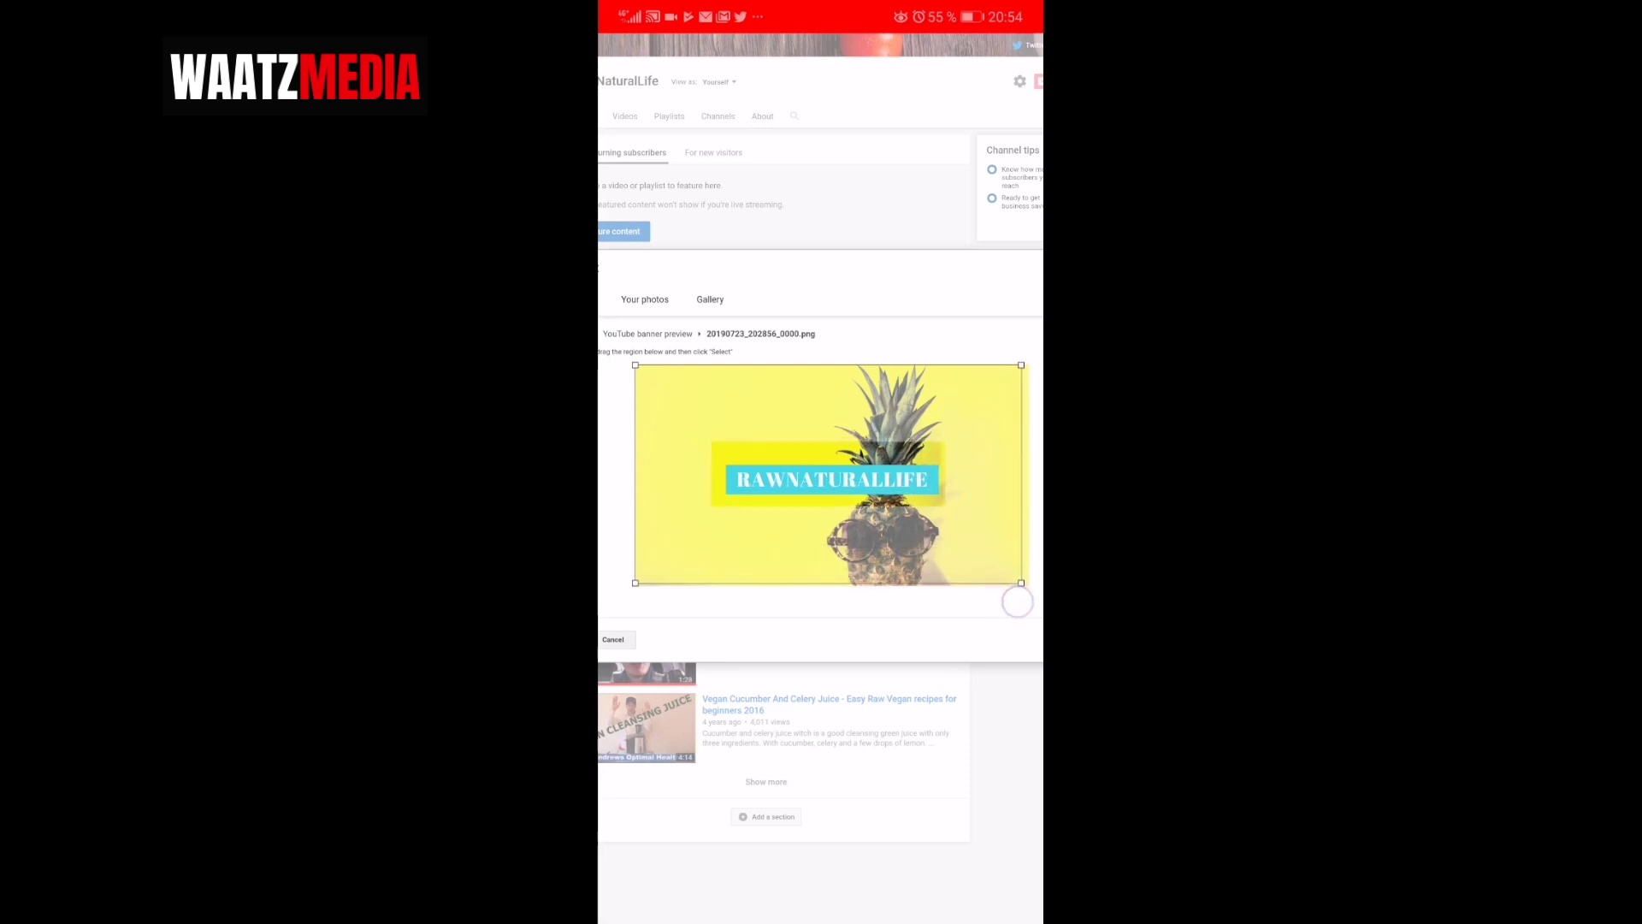
pyautogui.moveTo(1018, 601); pyautogui.dragTo(1011, 596)
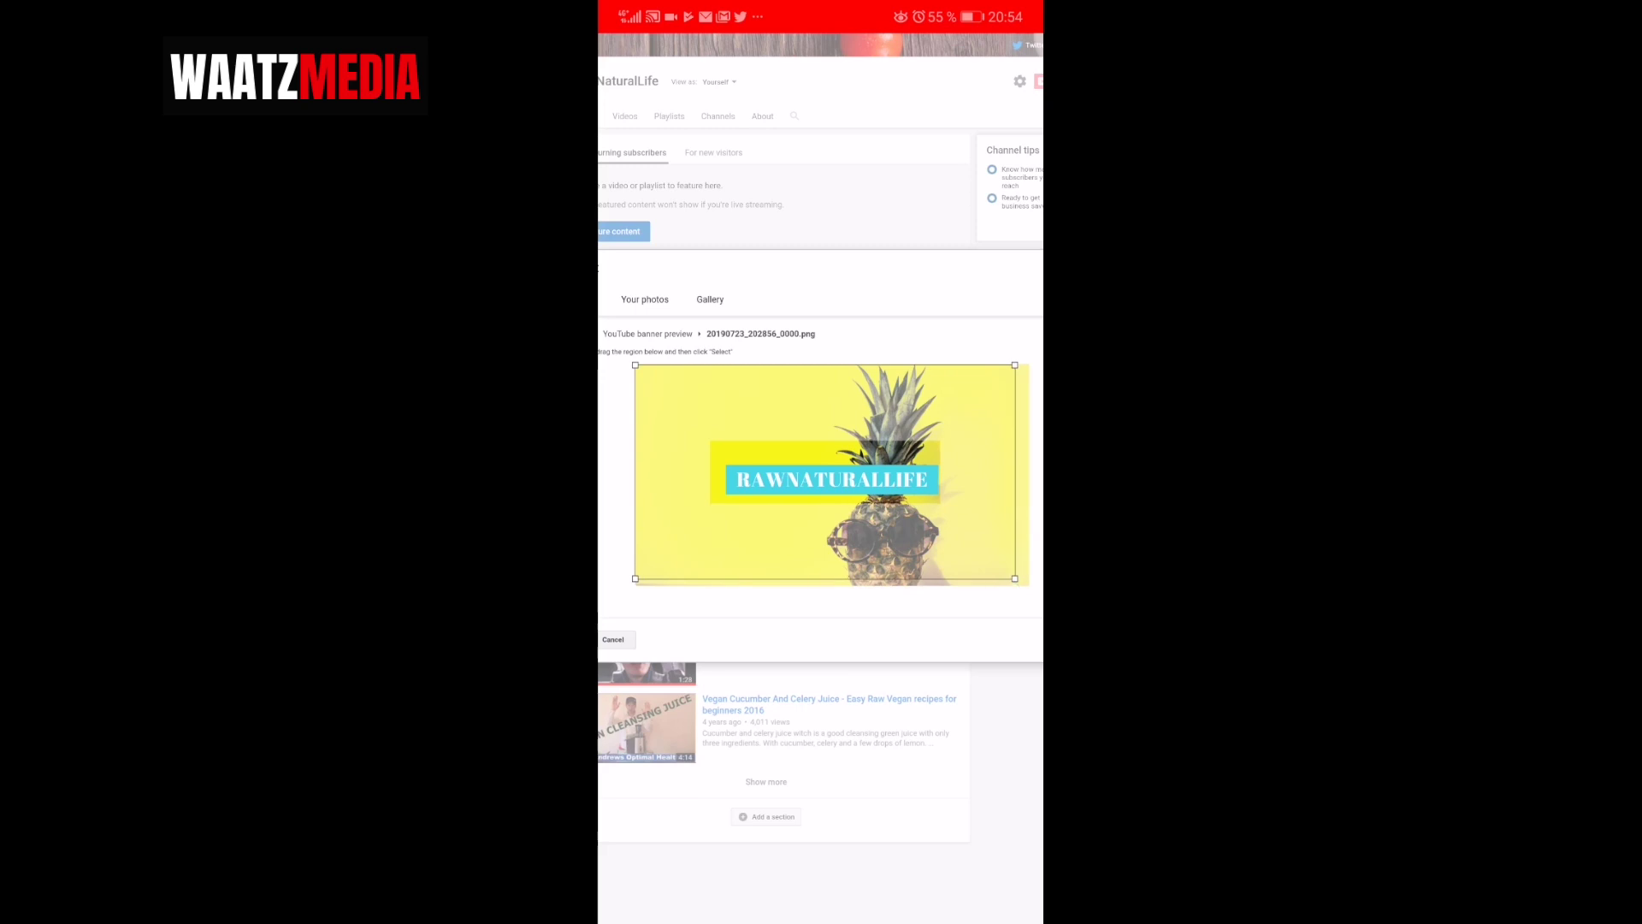
pyautogui.moveTo(859, 535)
pyautogui.mouseDown()
pyautogui.moveTo(872, 543)
pyautogui.moveTo(848, 542)
pyautogui.mouseUp()
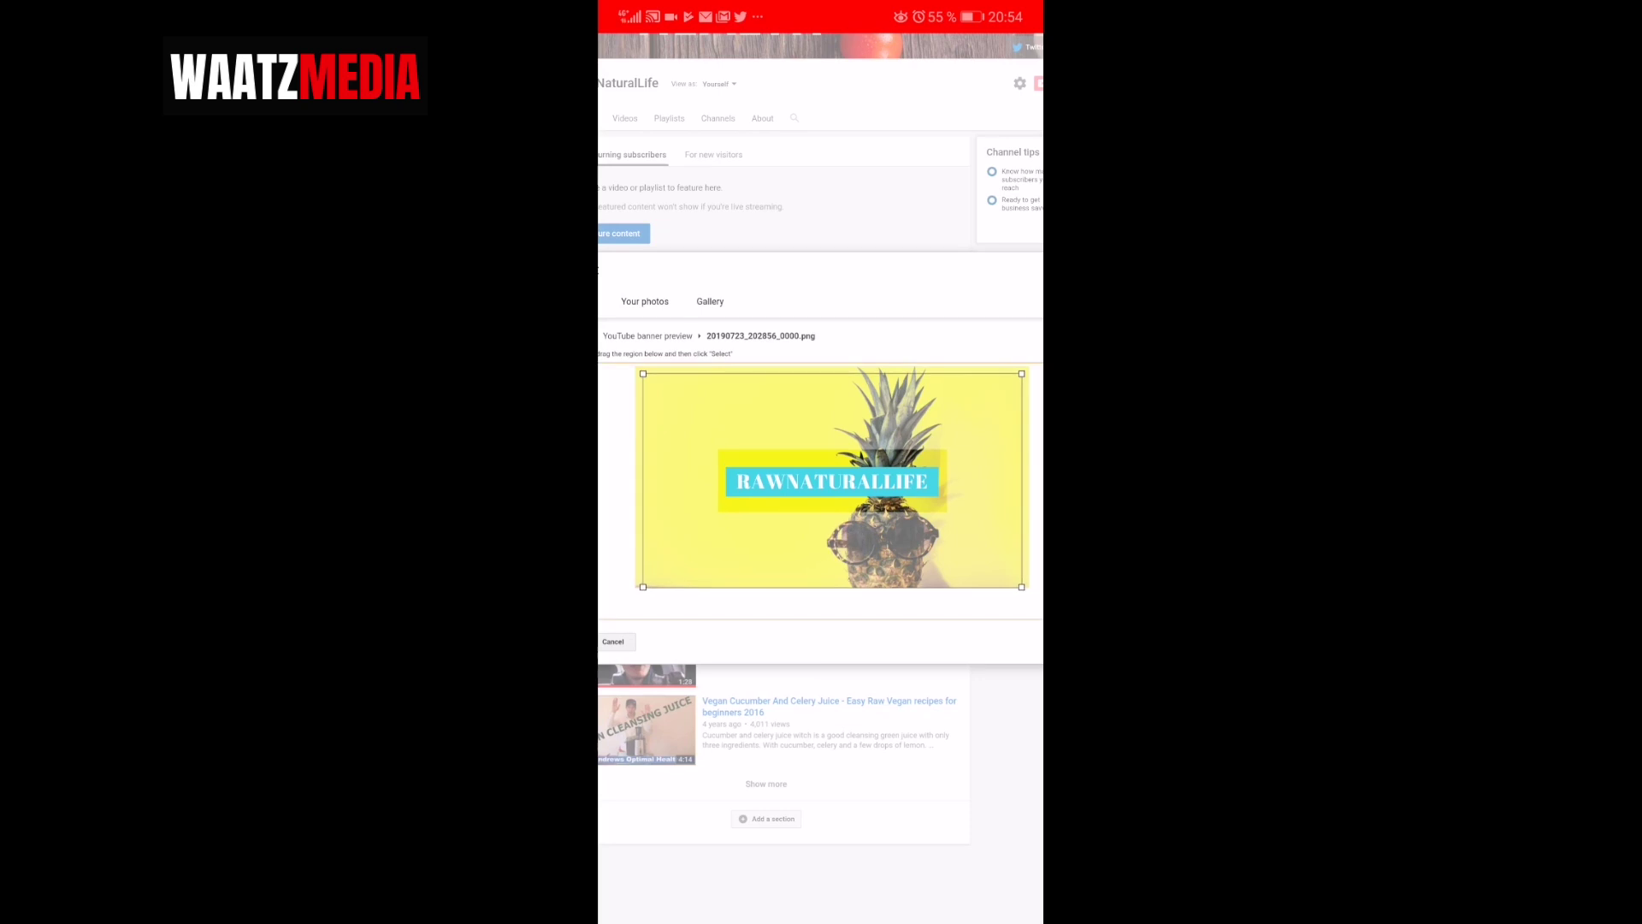
pyautogui.moveTo(770, 616); pyautogui.dragTo(847, 616)
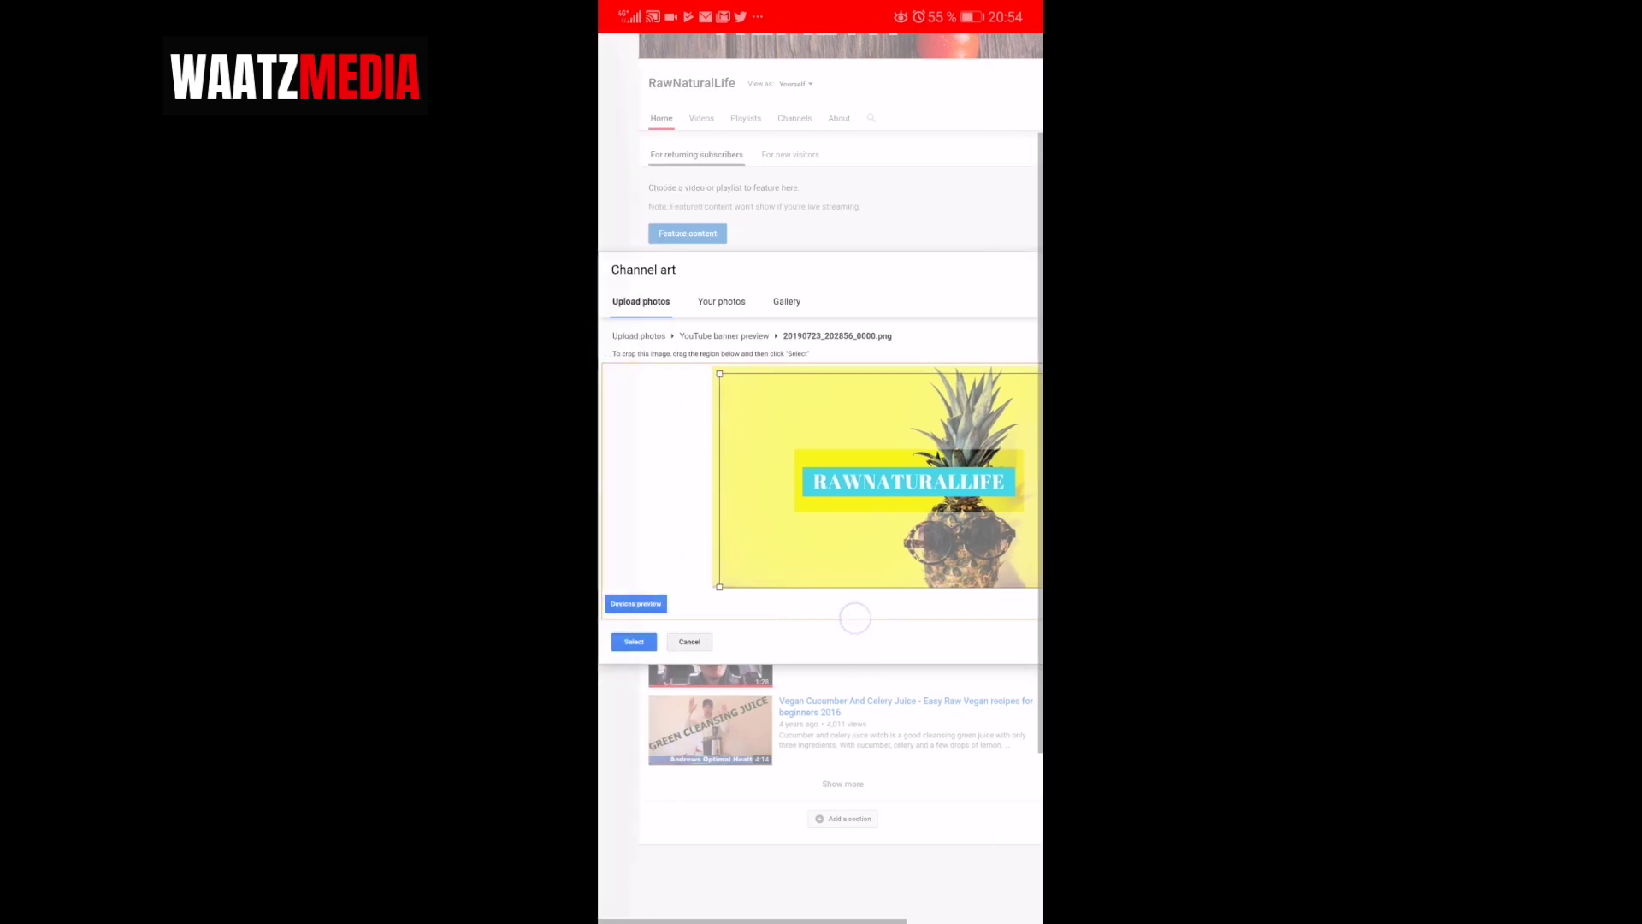
# Switch to Devices preview to view the recropped banner on TV, mobile and desktop
pyautogui.click(634, 603)
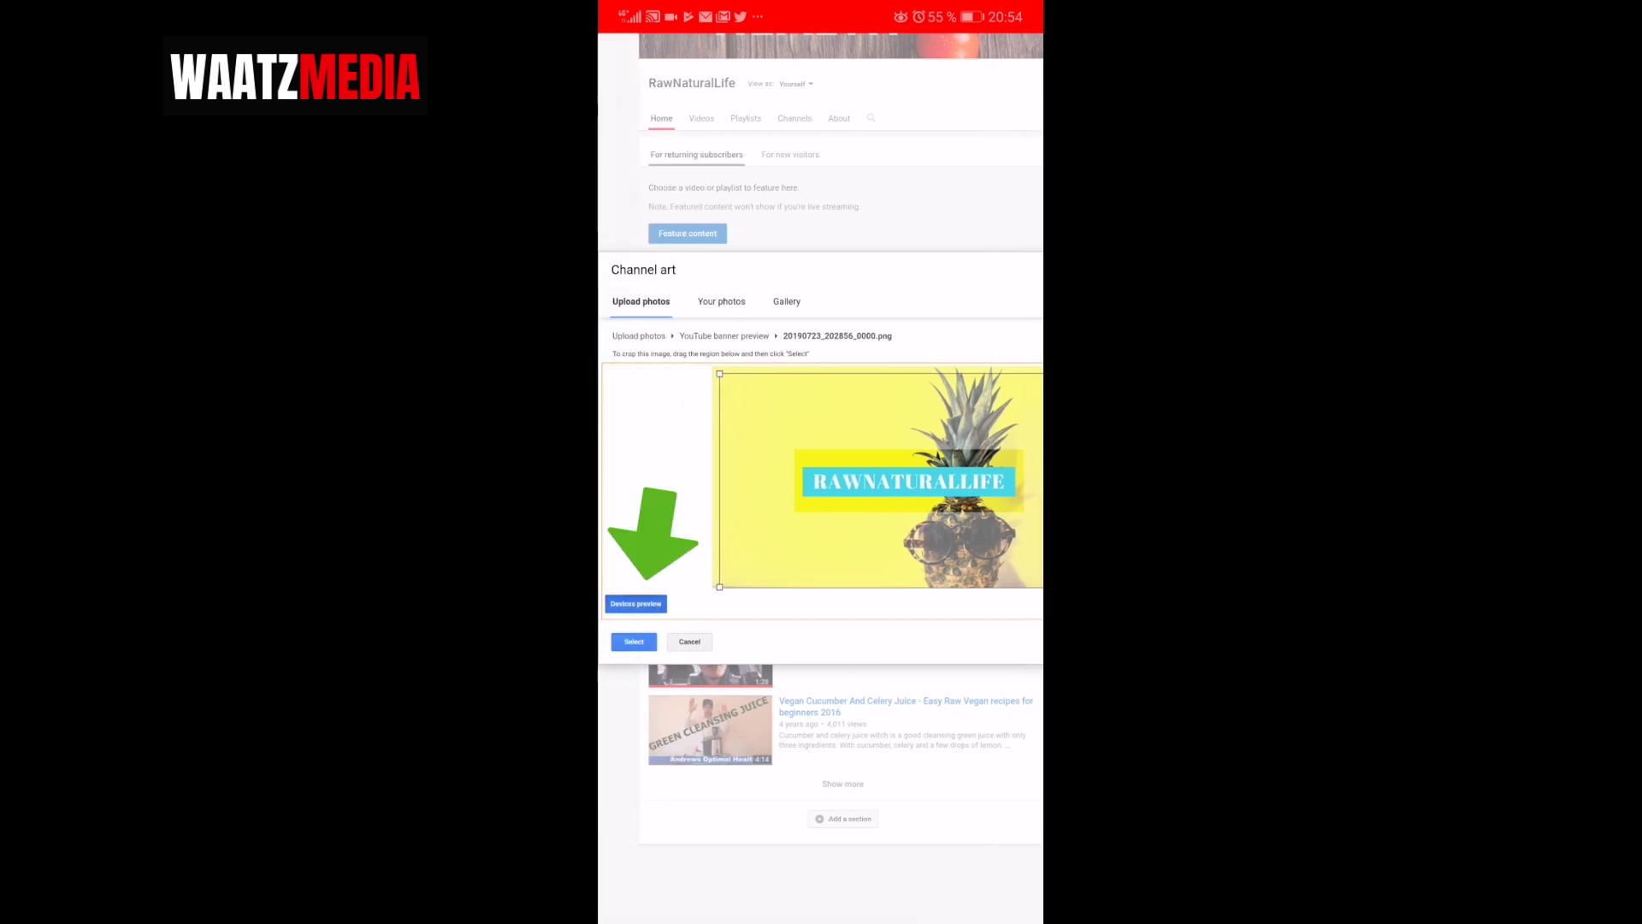
pyautogui.scroll(5, 842, 487)
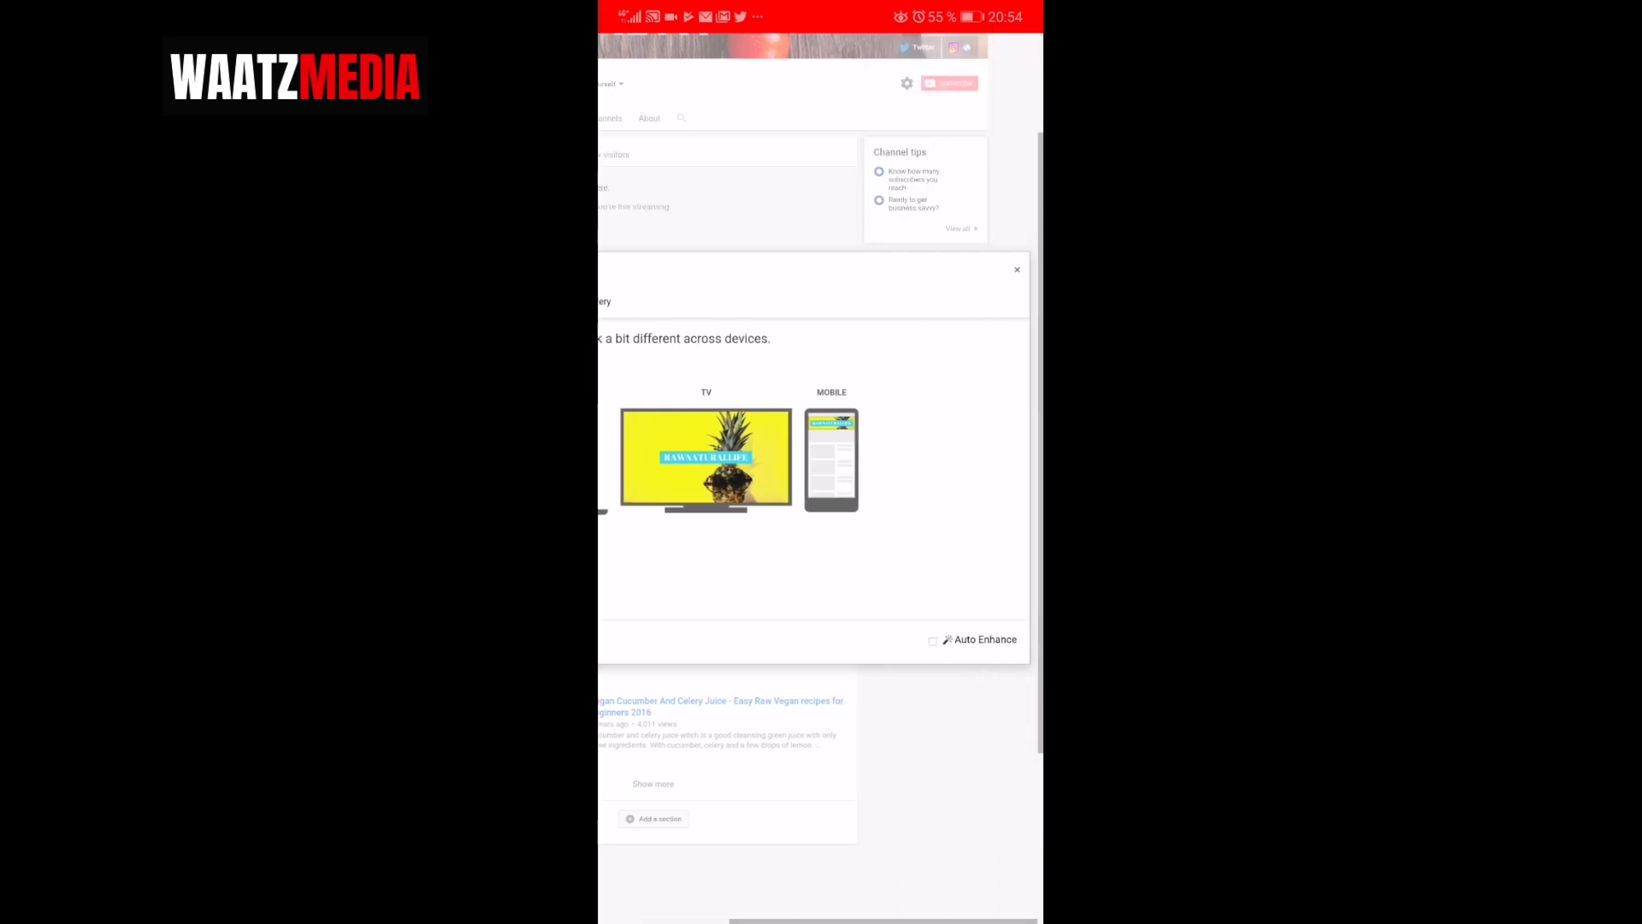
pyautogui.scroll(-3, 899, 488)
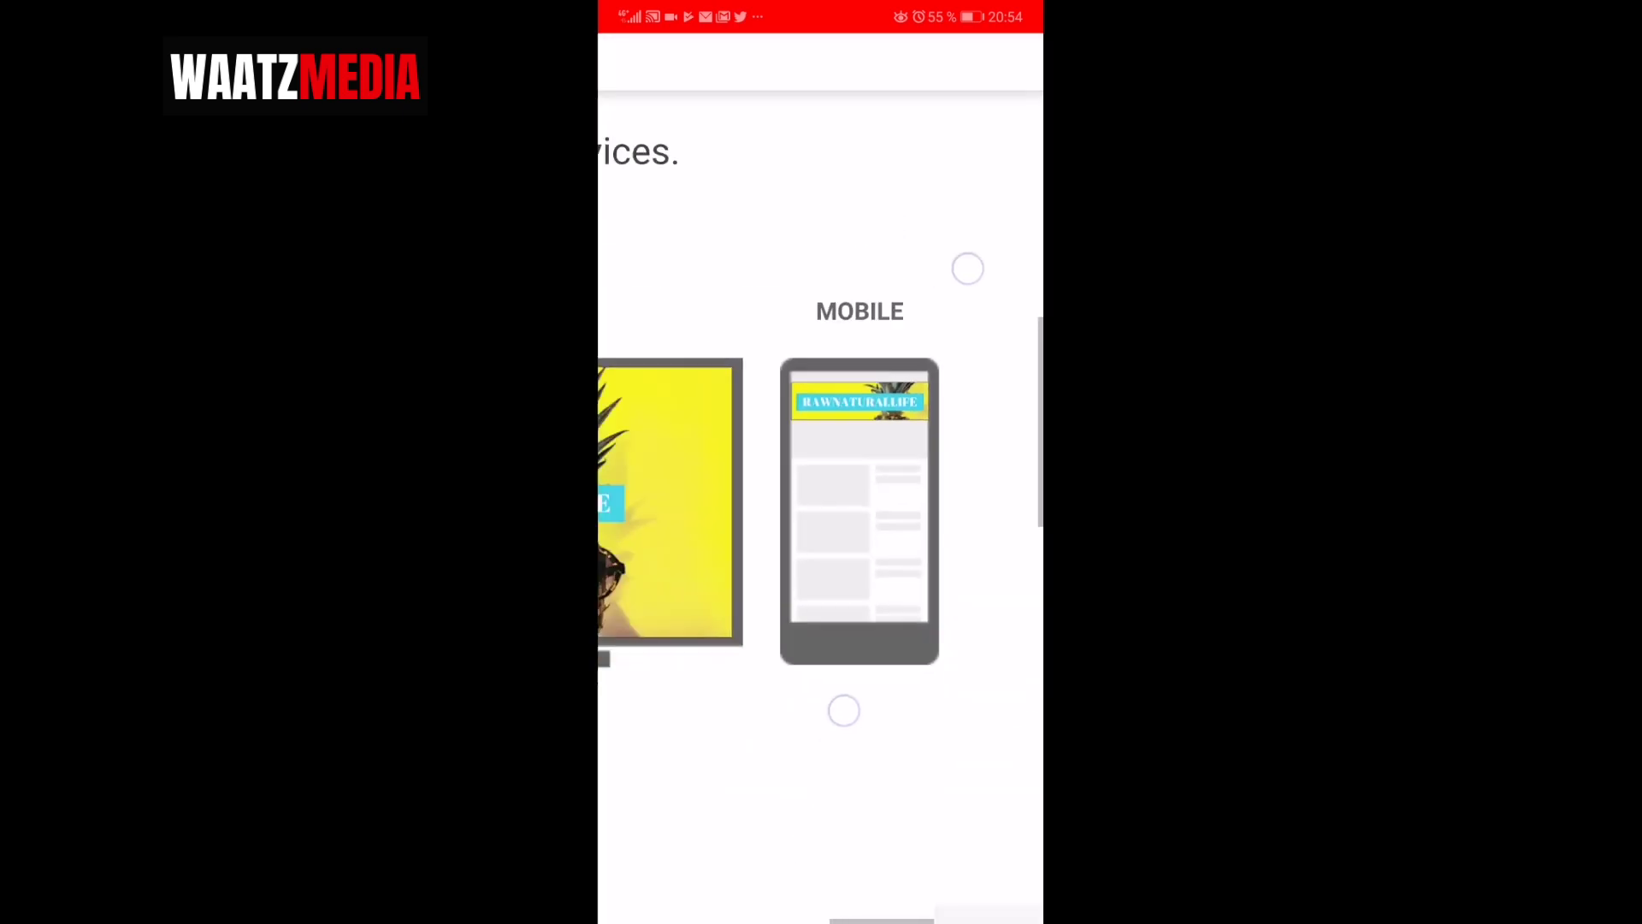
pyautogui.scroll(5, 834, 514)
pyautogui.scroll(-2, 892, 514)
pyautogui.scroll(-2, 892, 513)
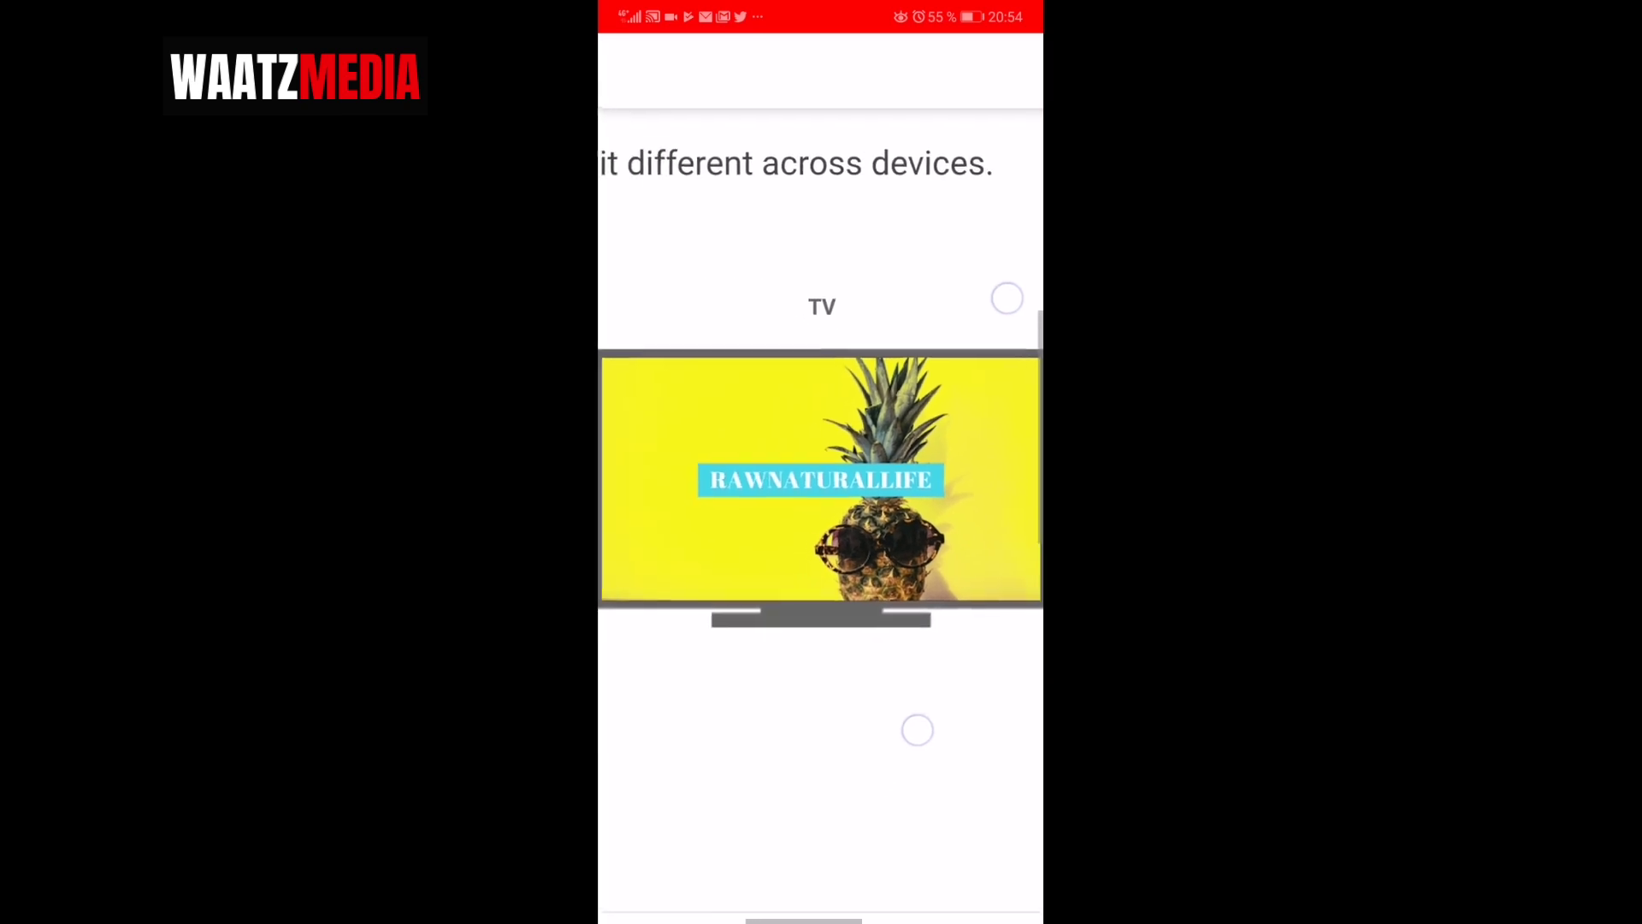
pyautogui.scroll(5, 822, 385)
pyautogui.scroll(2, 818, 478)
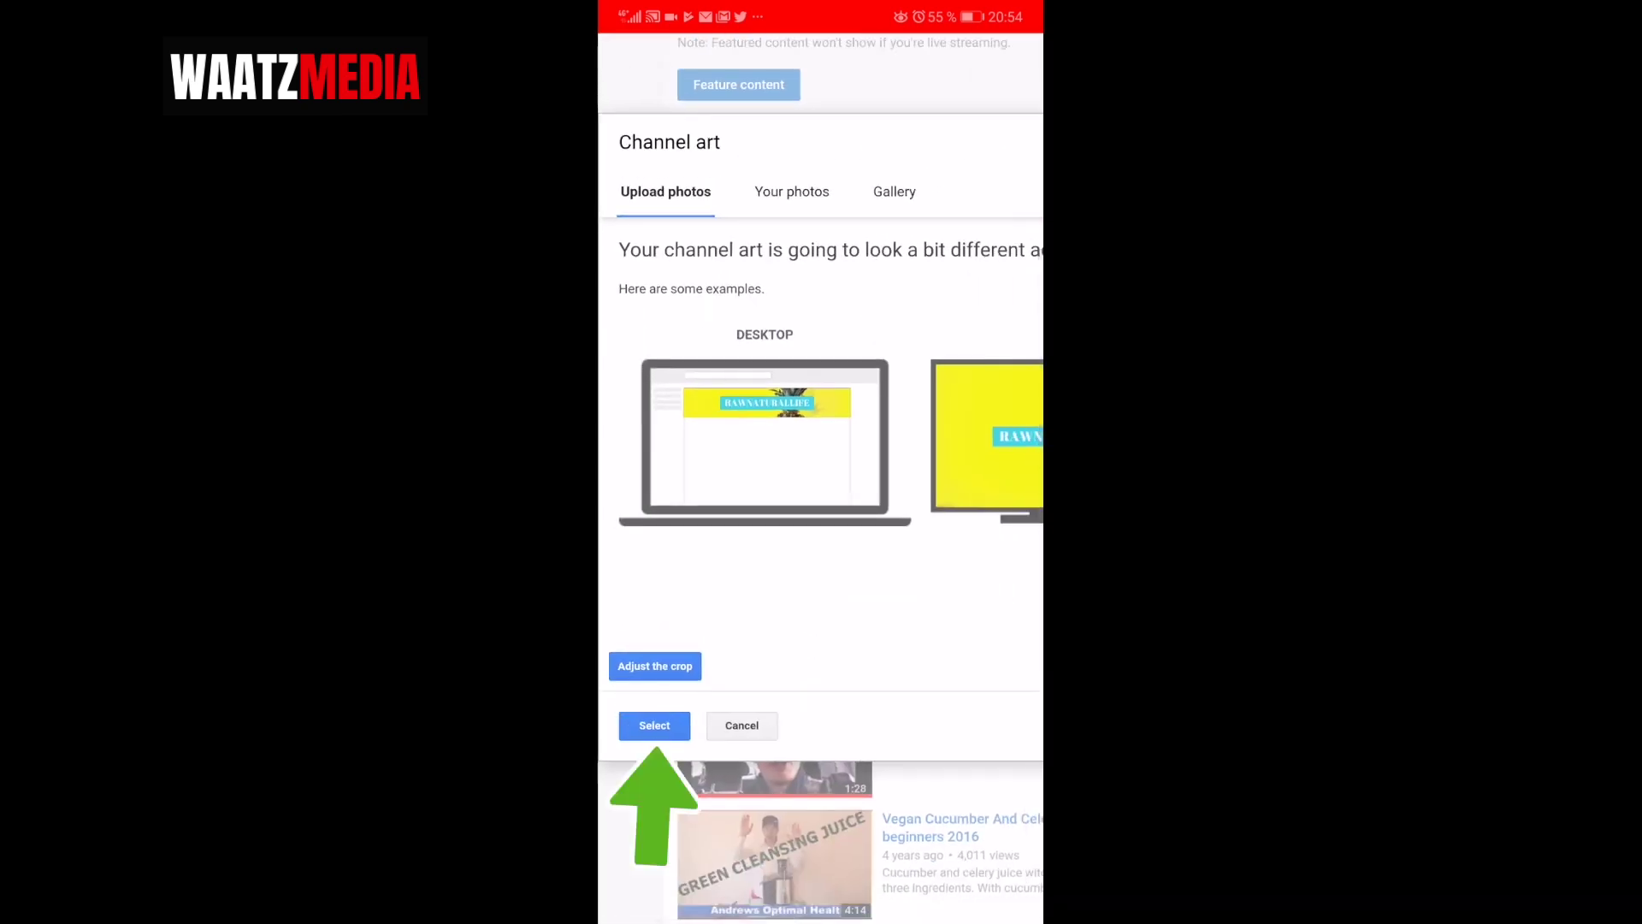
# Save the cropped pineapple image as channel art, then go to the home screen
pyautogui.click(654, 726)
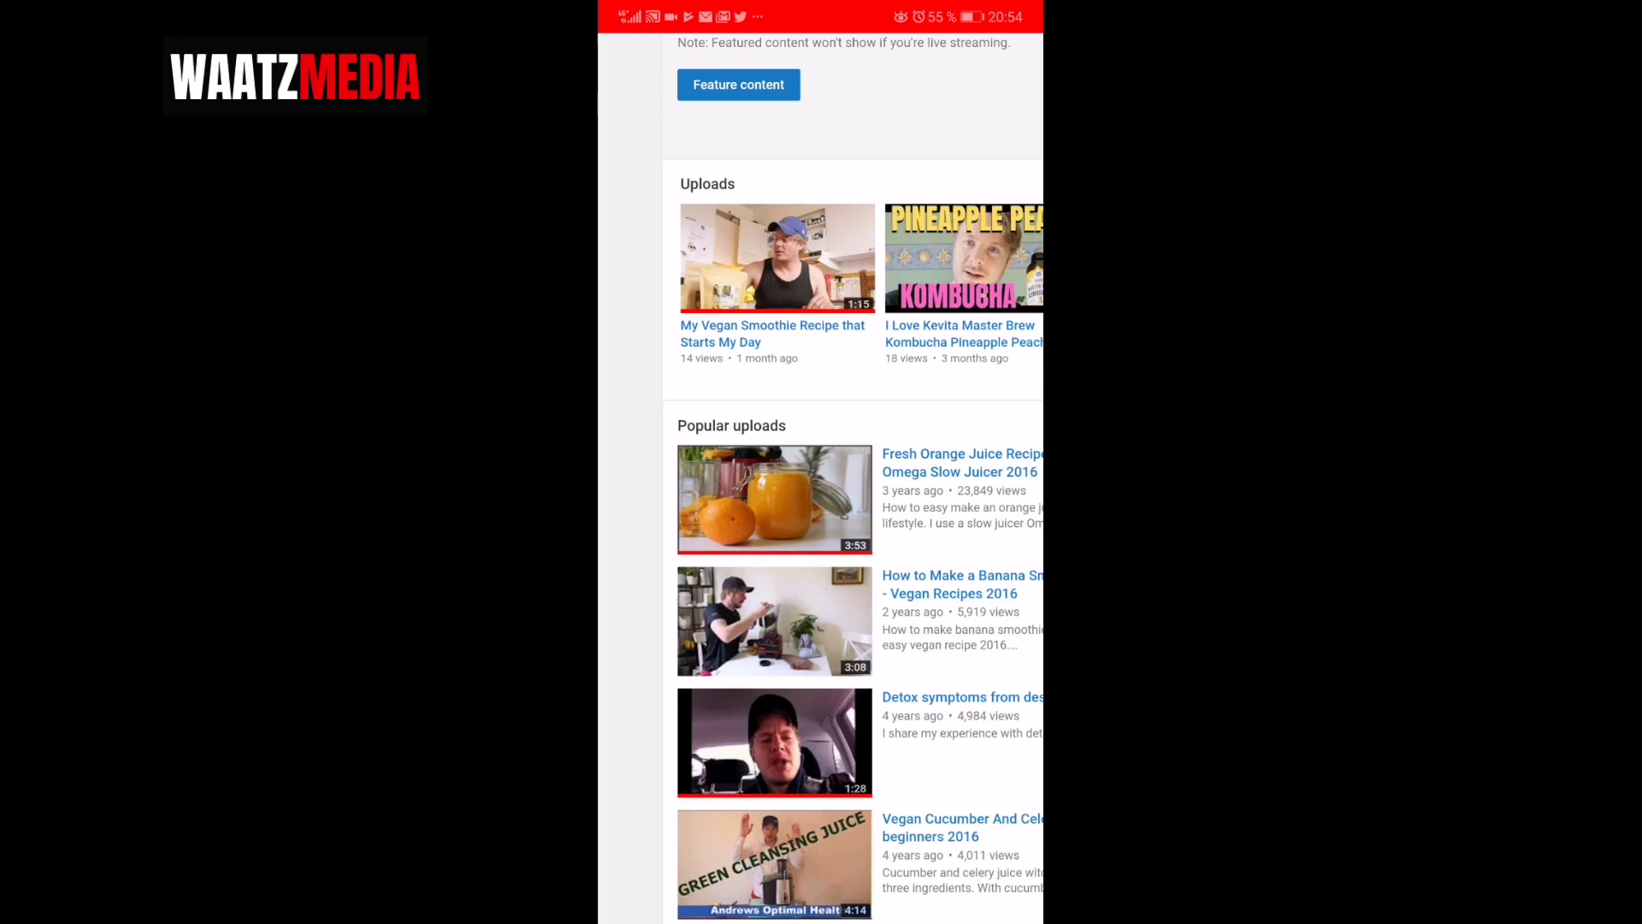
pyautogui.scroll(5, 852, 513)
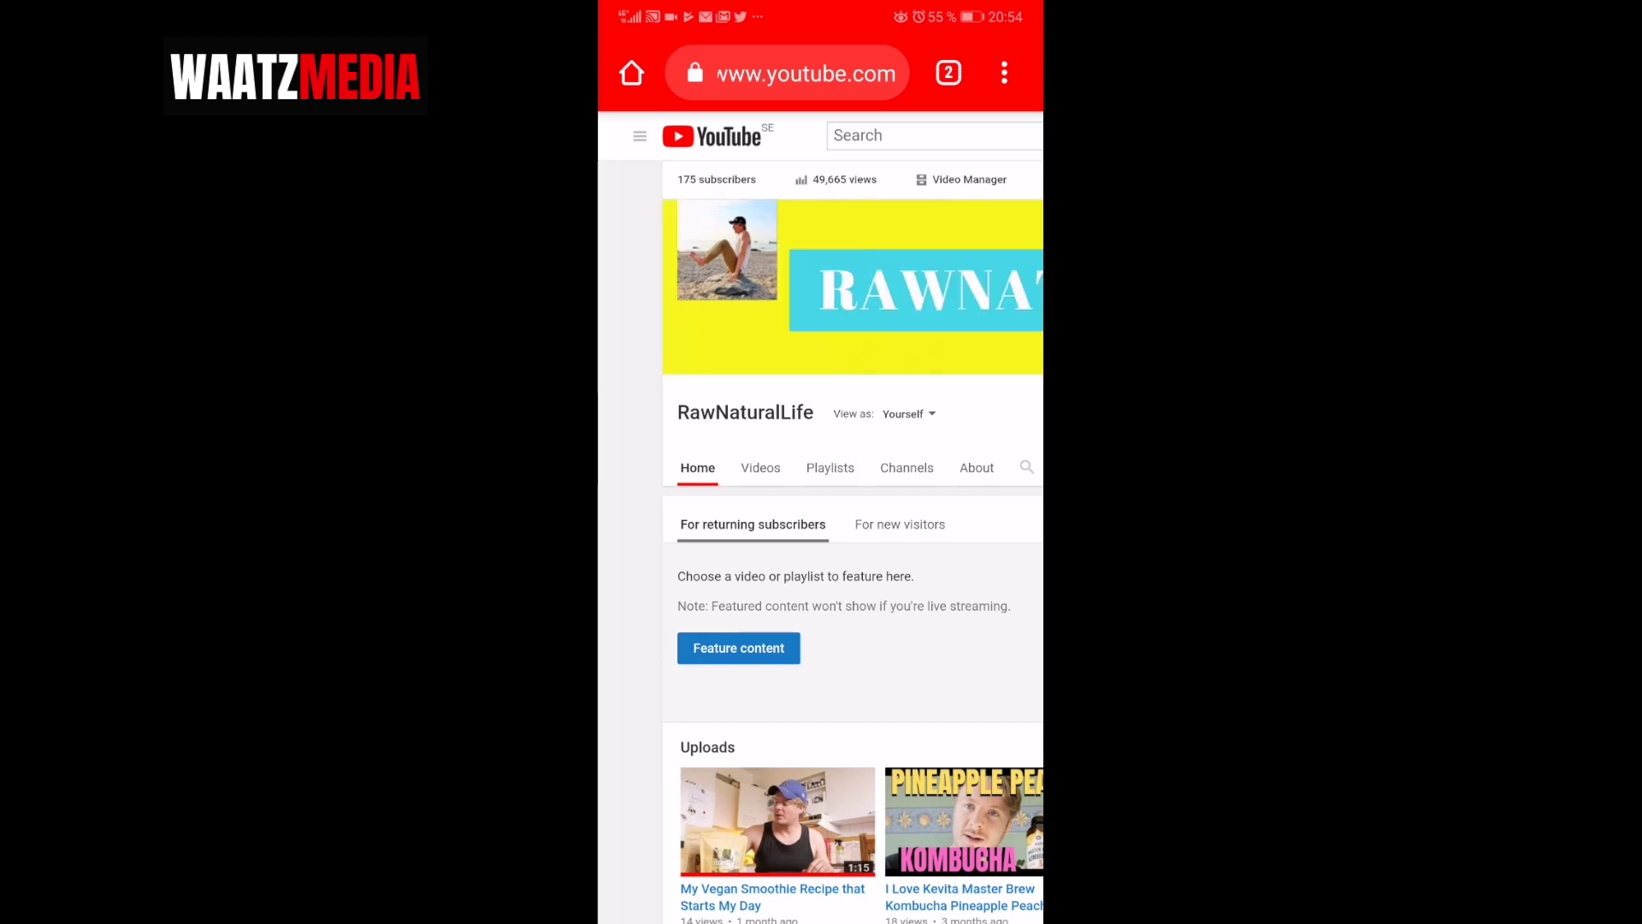
pyautogui.hscroll(5, 820, 513)
pyautogui.hscroll(-5, 821, 513)
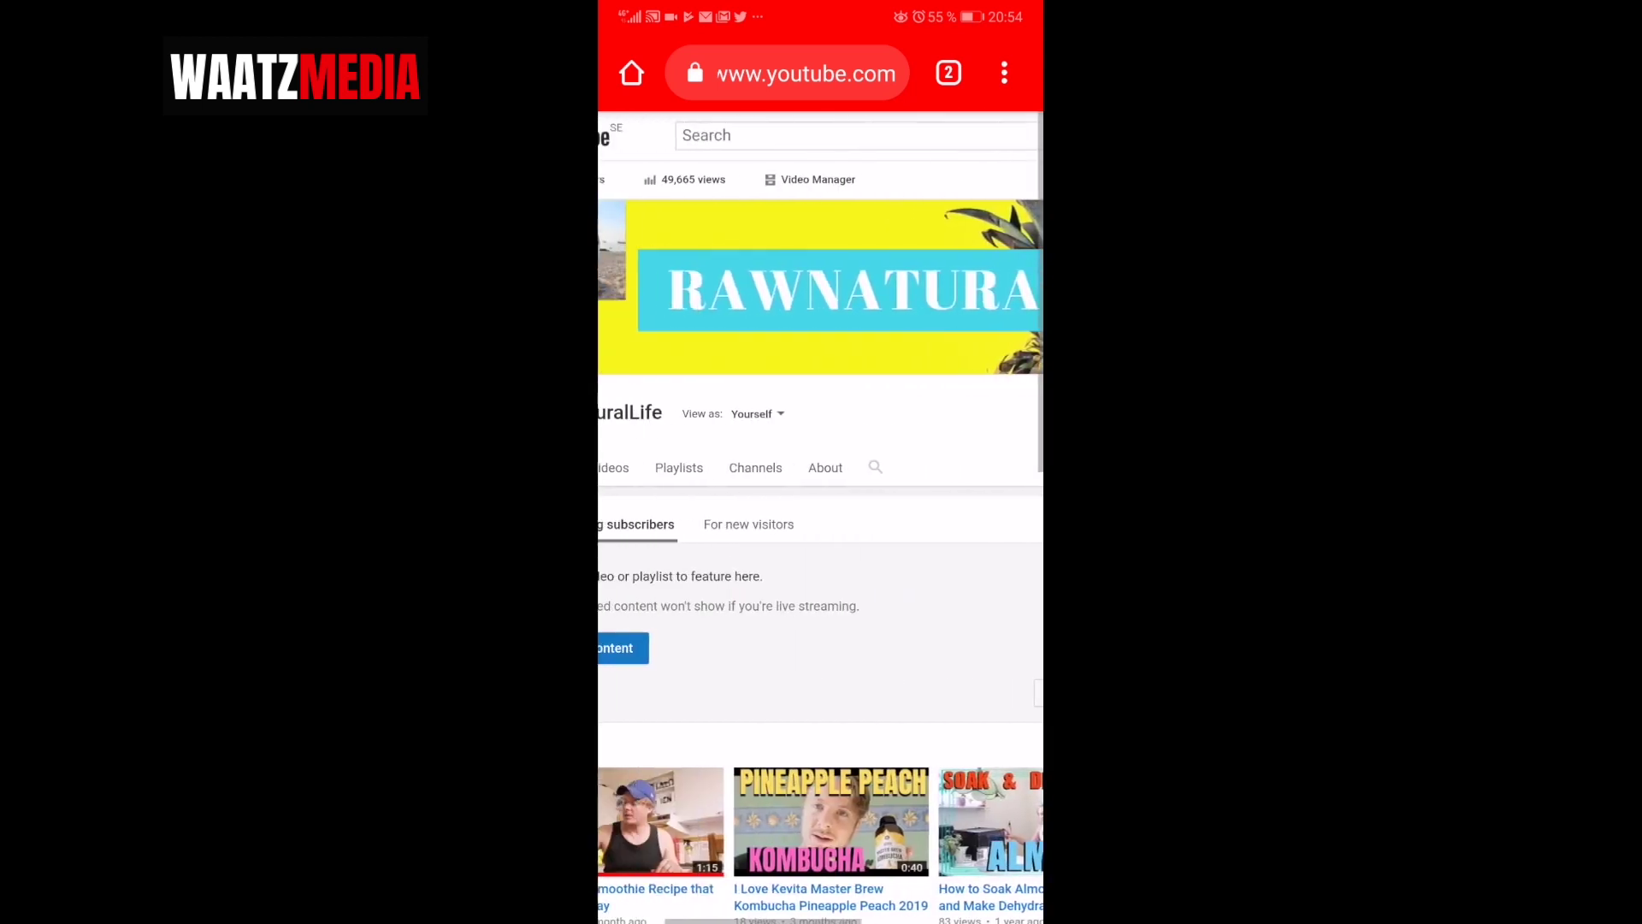
pyautogui.hscroll(5, 908, 555)
pyautogui.hscroll(-5, 821, 513)
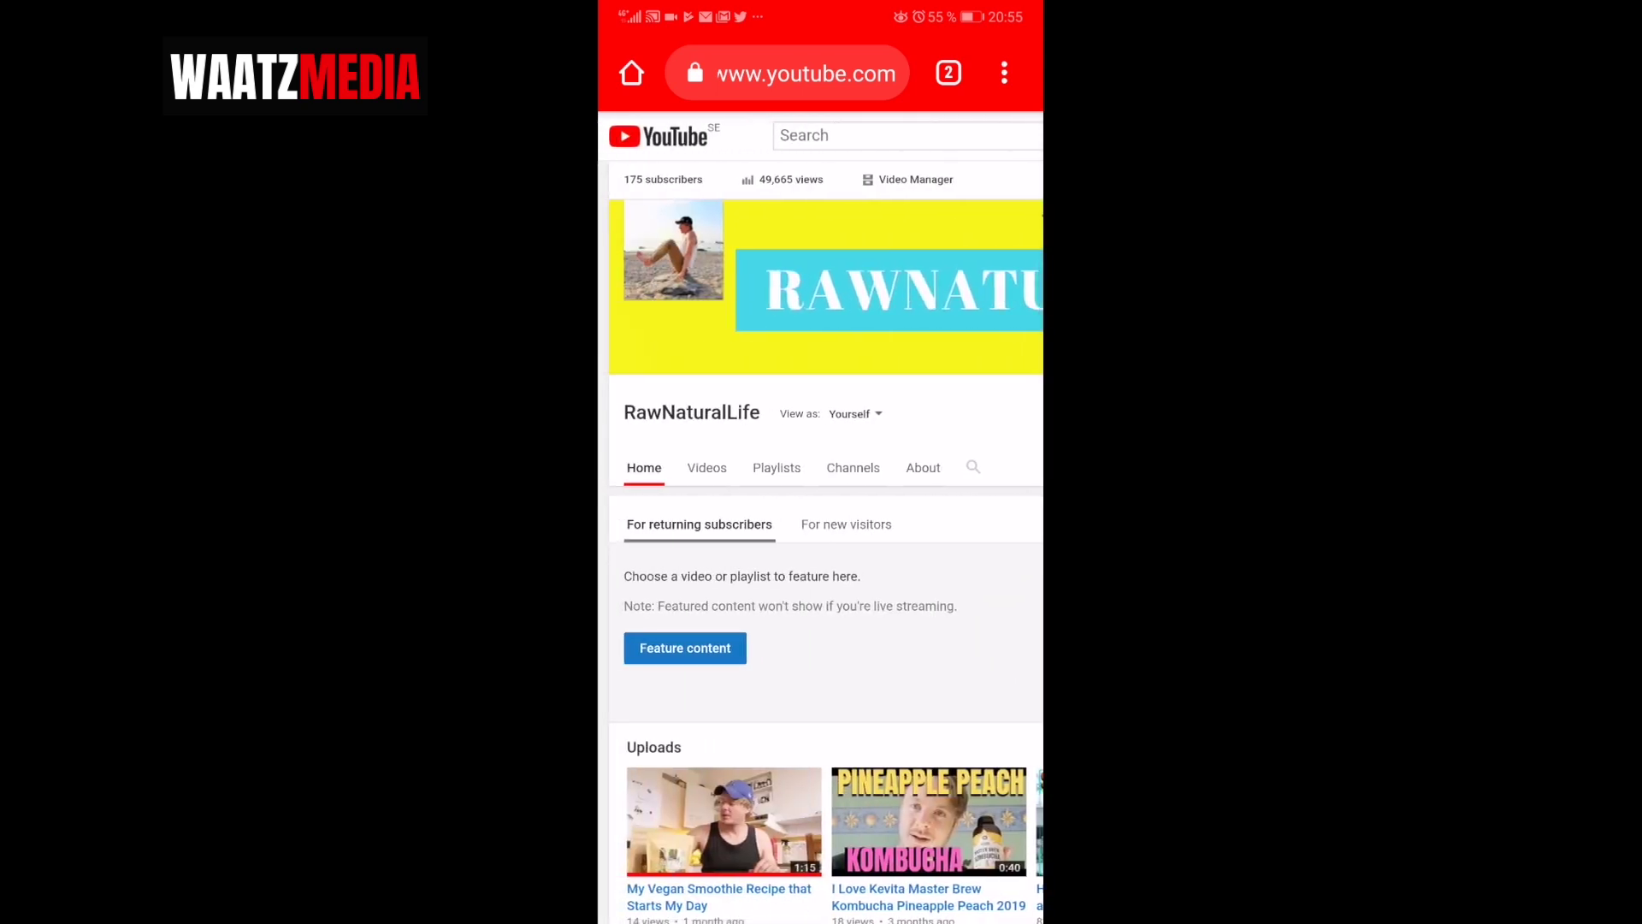
pyautogui.press('super')
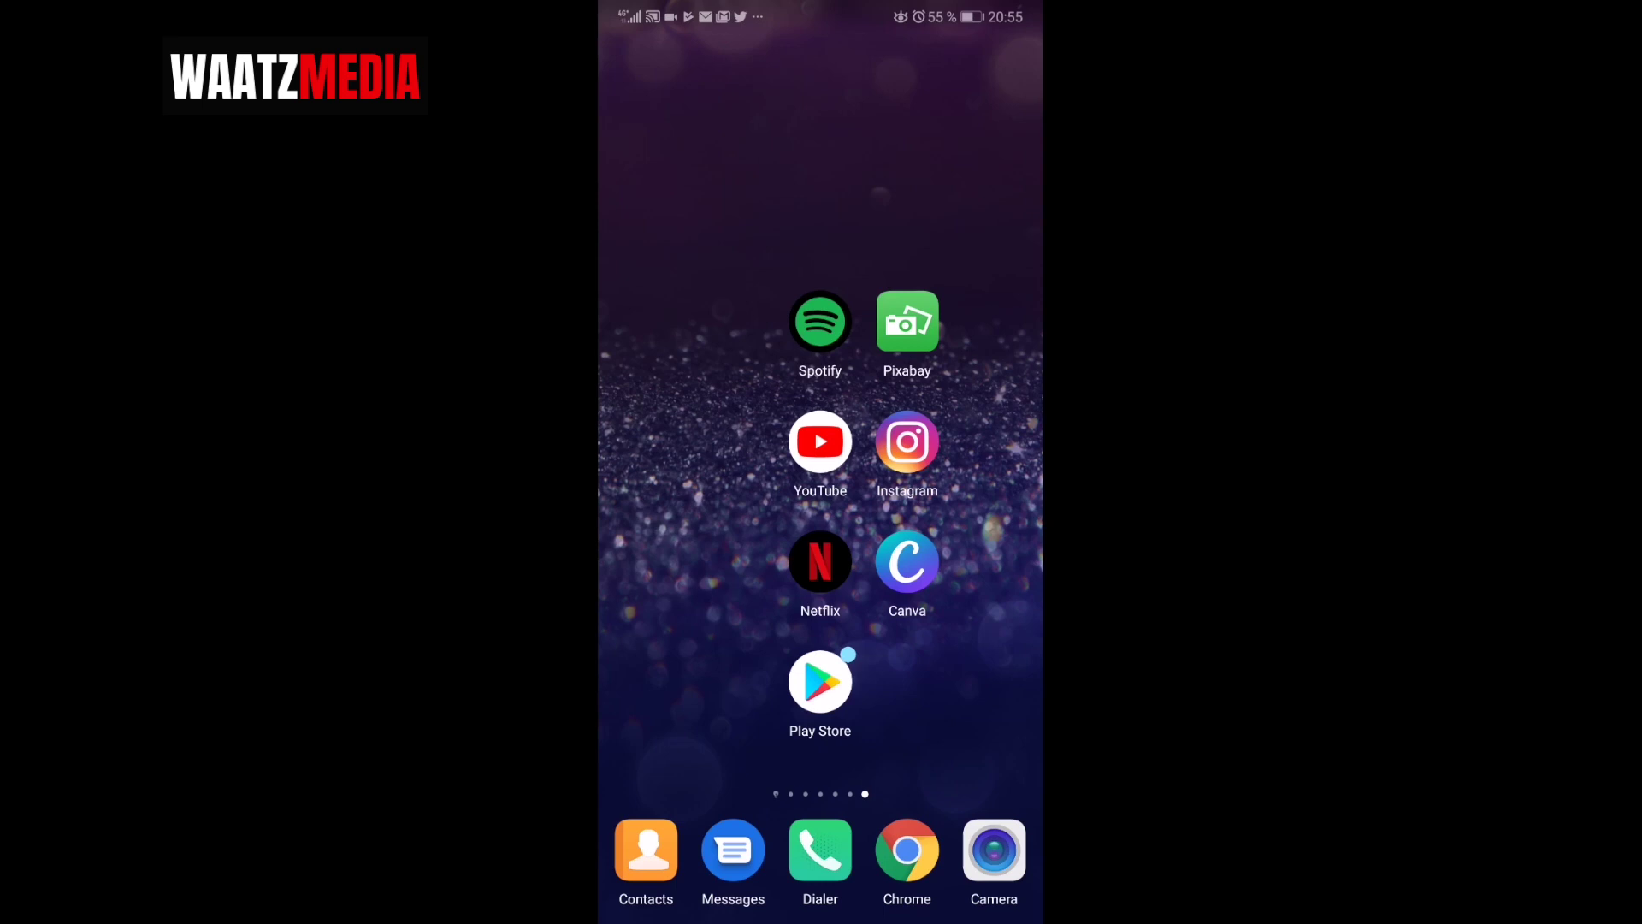
# Open Your channel in the YouTube app to check the pineapple RAWNATURALLIFE banner
pyautogui.click(820, 441)
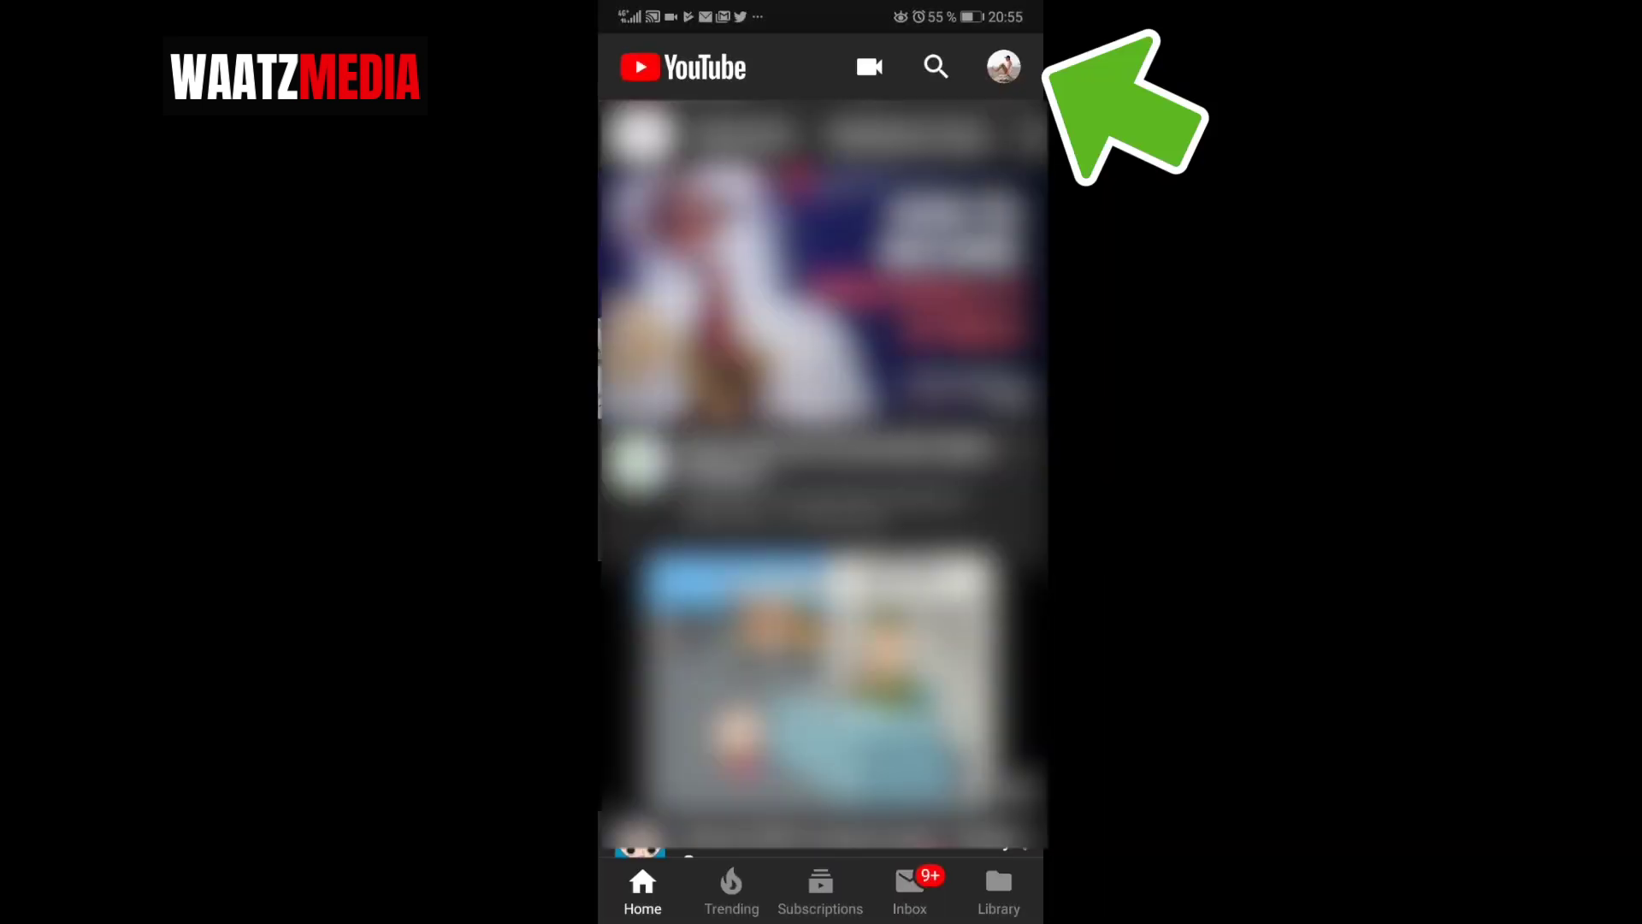
pyautogui.click(1003, 68)
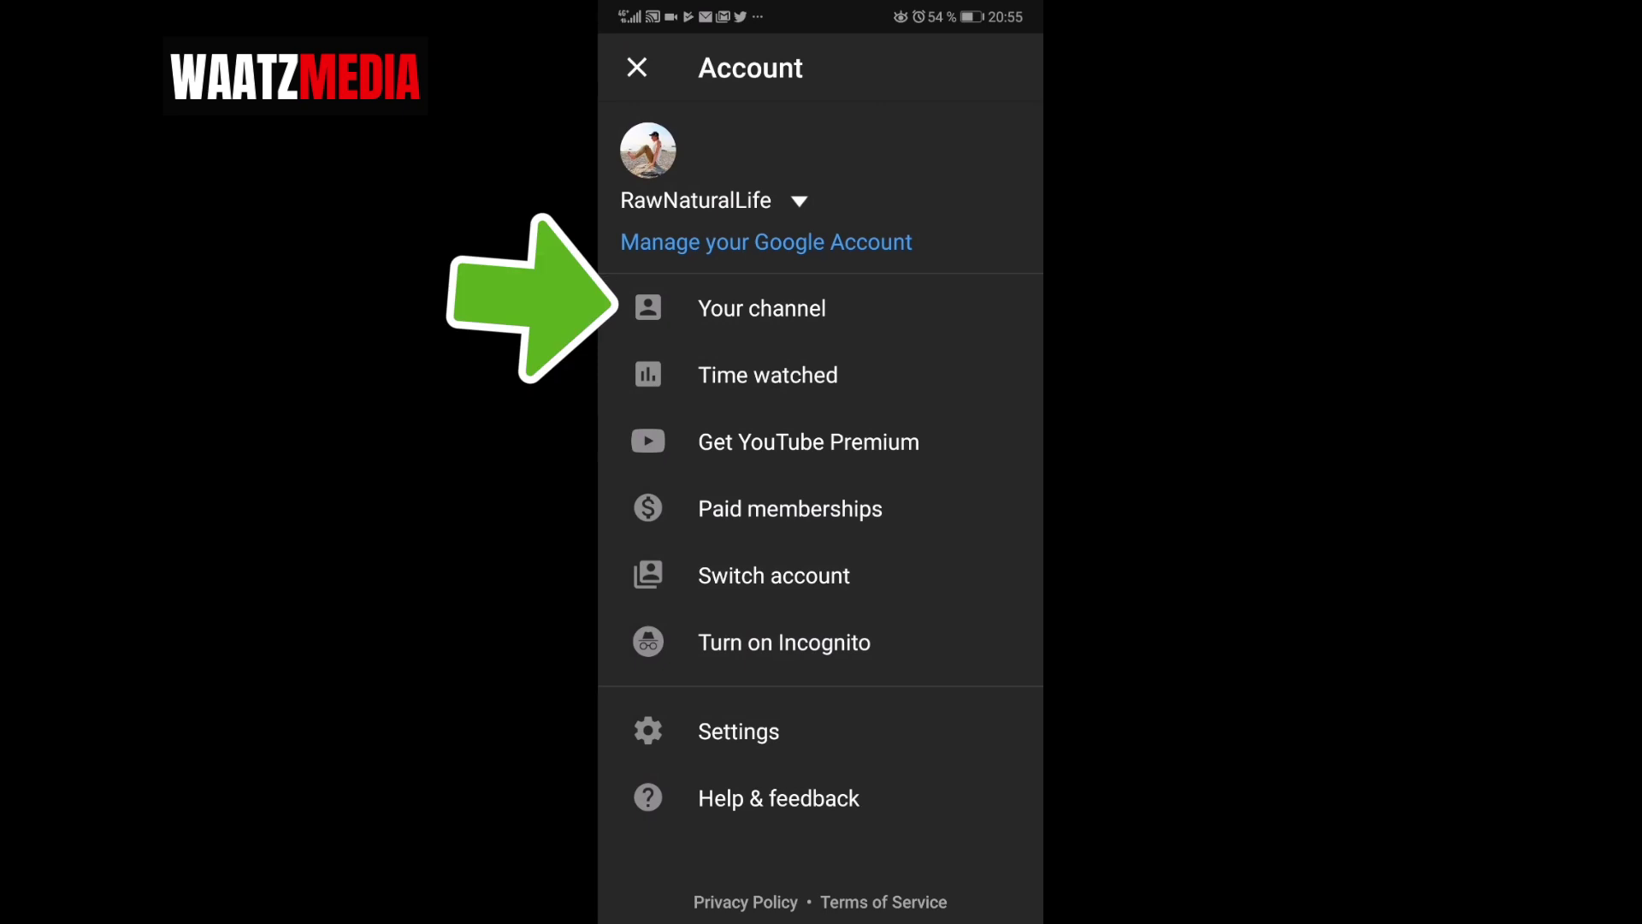
pyautogui.click(761, 308)
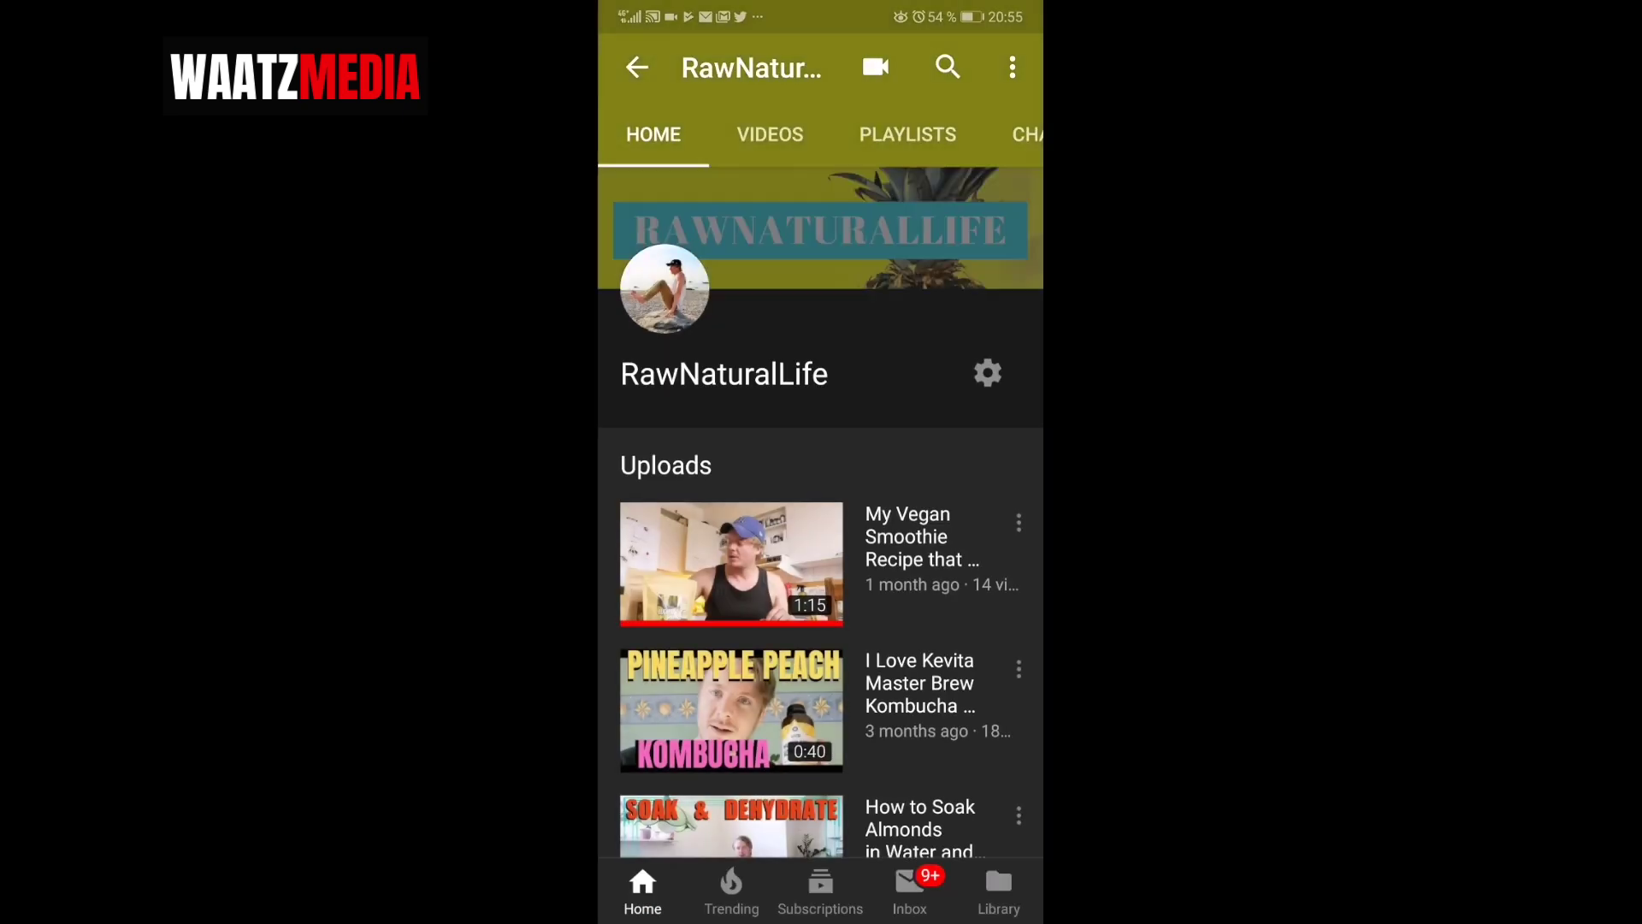